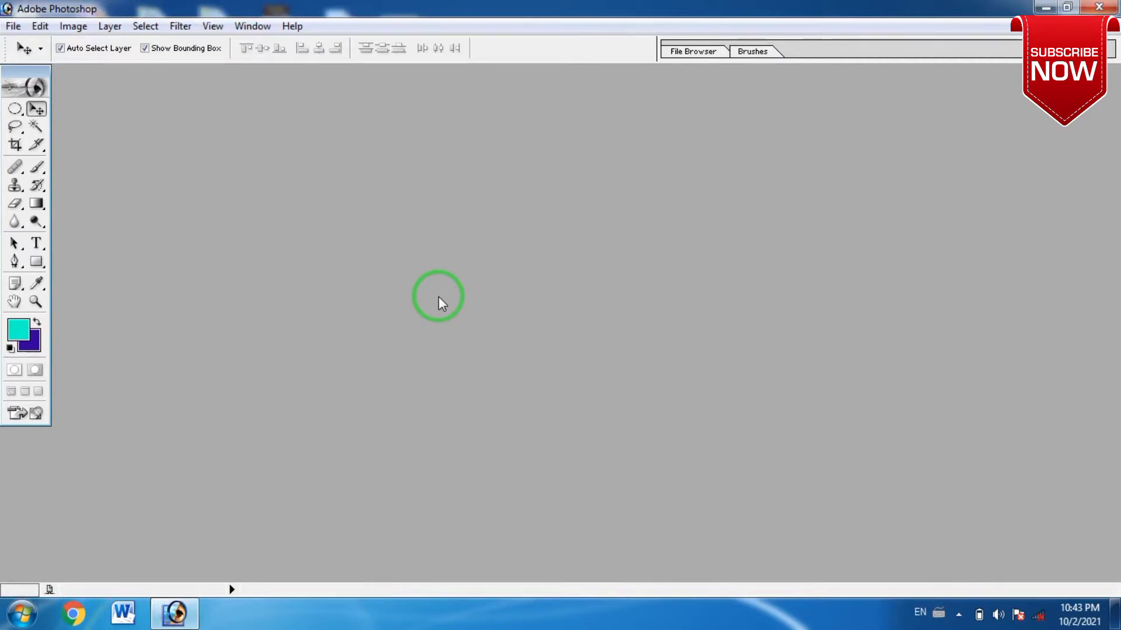
# - Start a new document; the New dialog shows the 1920 × 1080 HDTV 1080i preset, 72 ppi, RGB, white
pyautogui.hotkey('ctrl', 'n')
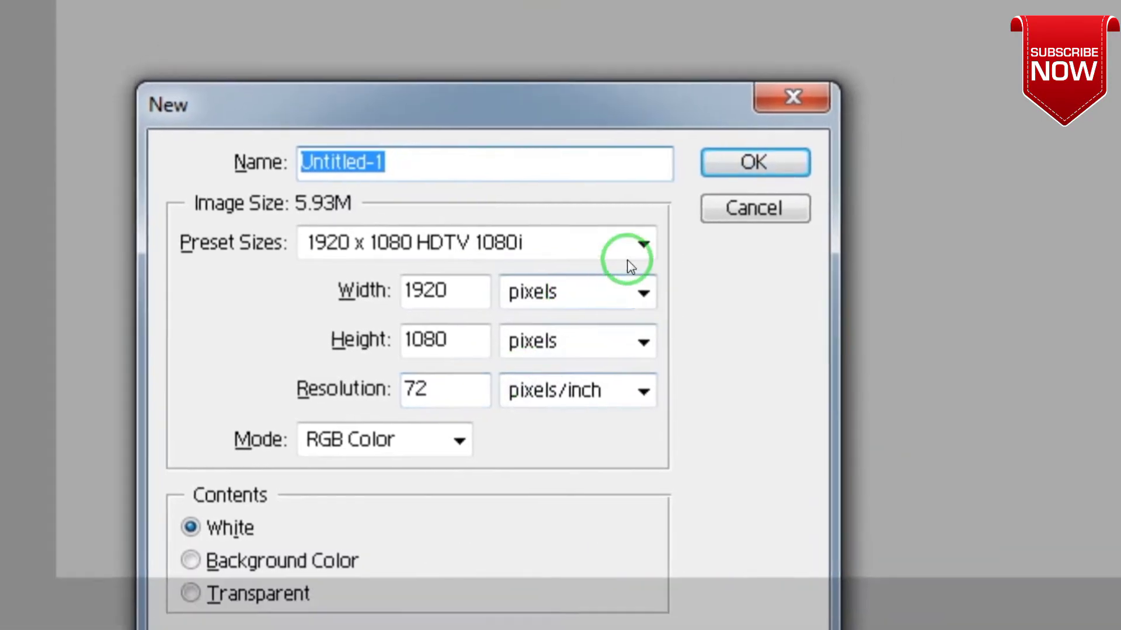
# - Create the blank document using the 1920 × 1080 HDTV 1080i preset
pyautogui.click(717, 180)
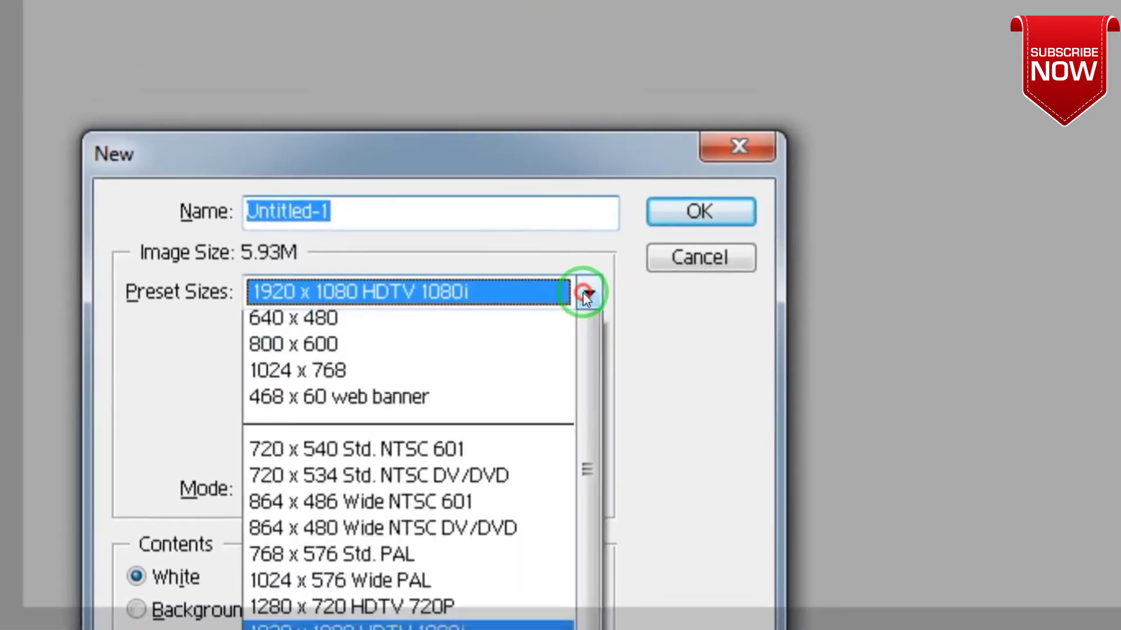
pyautogui.click(577, 300)
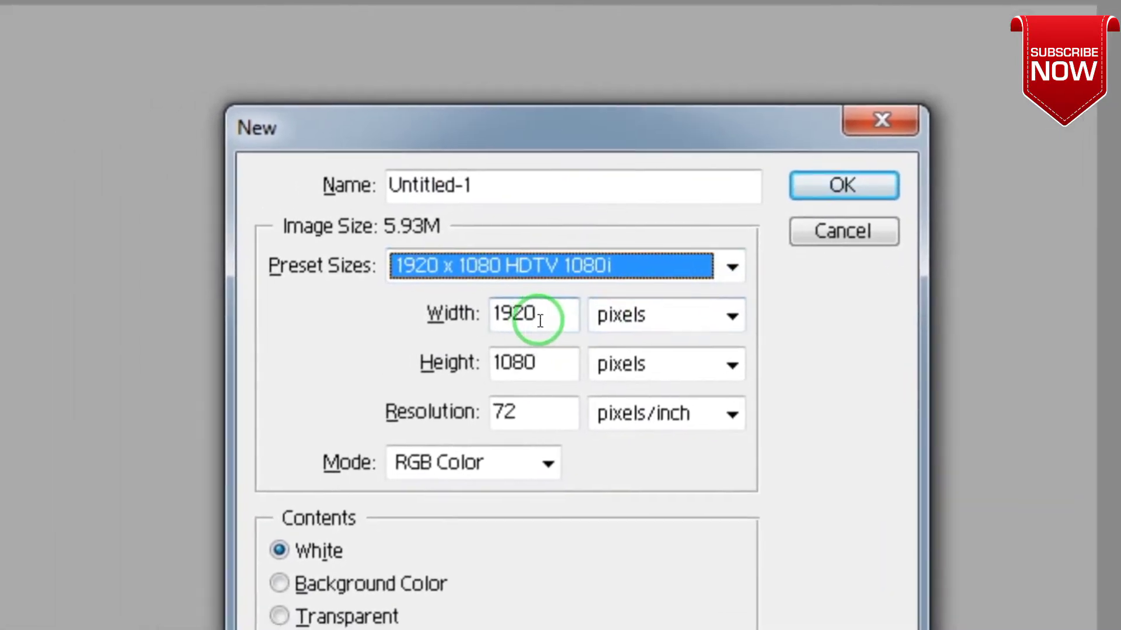
pyautogui.click(476, 333)
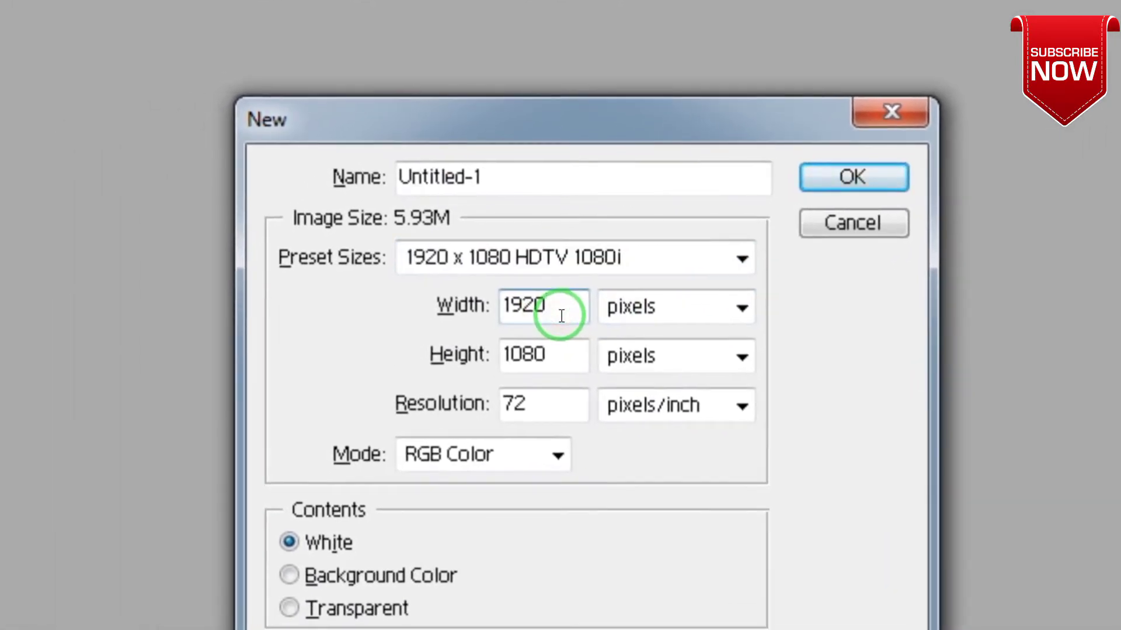
pyautogui.press('alt')
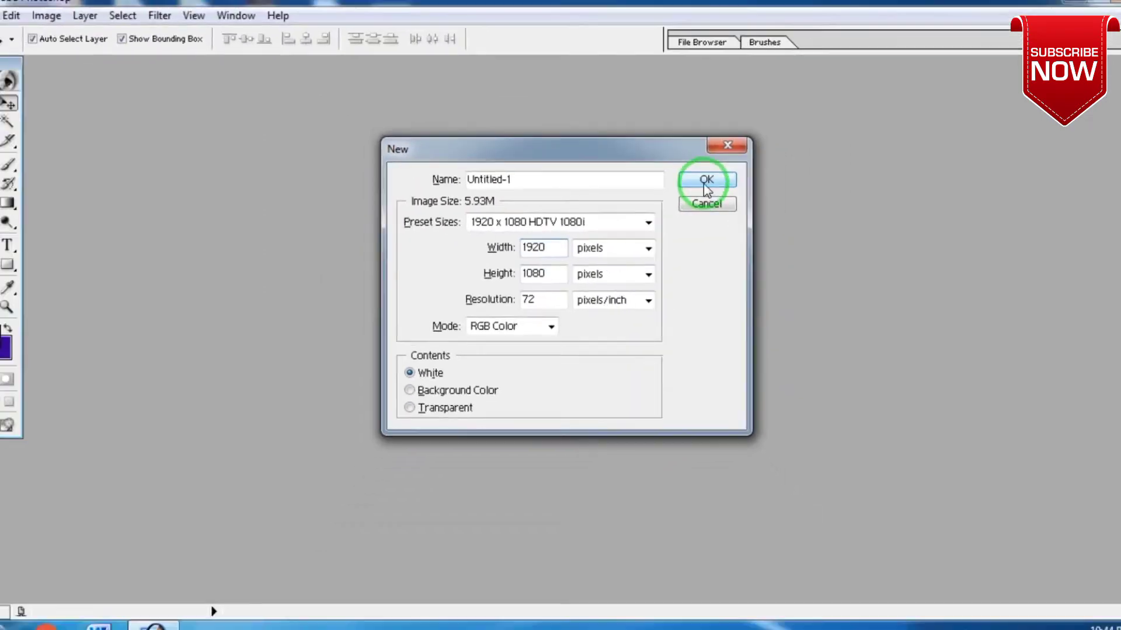
pyautogui.click(722, 176)
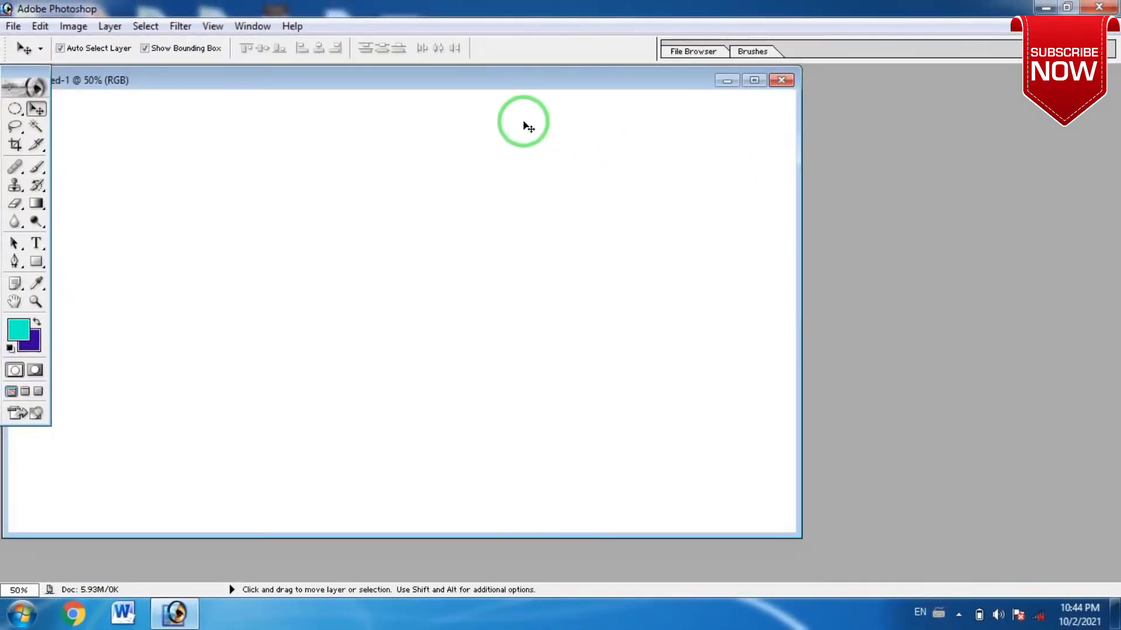
# - Reposition and enlarge the Untitled-1 window so the canvas fills the screen
pyautogui.moveTo(475, 91); pyautogui.dragTo(563, 92)
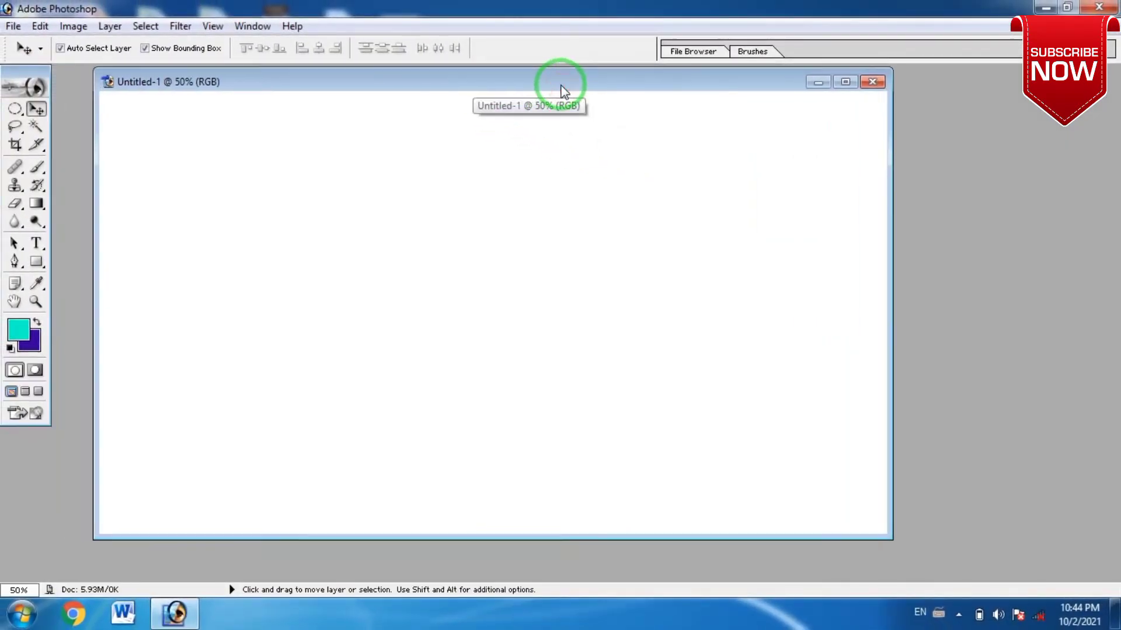
pyautogui.hotkey('ctrl', '0')
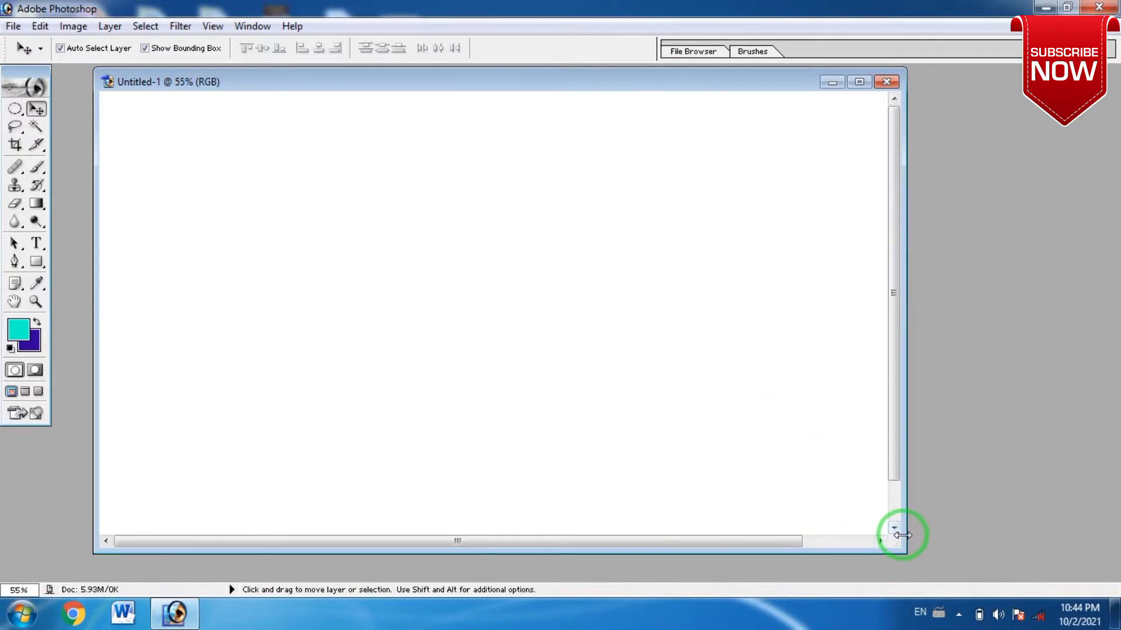
pyautogui.moveTo(902, 534); pyautogui.dragTo(932, 570)
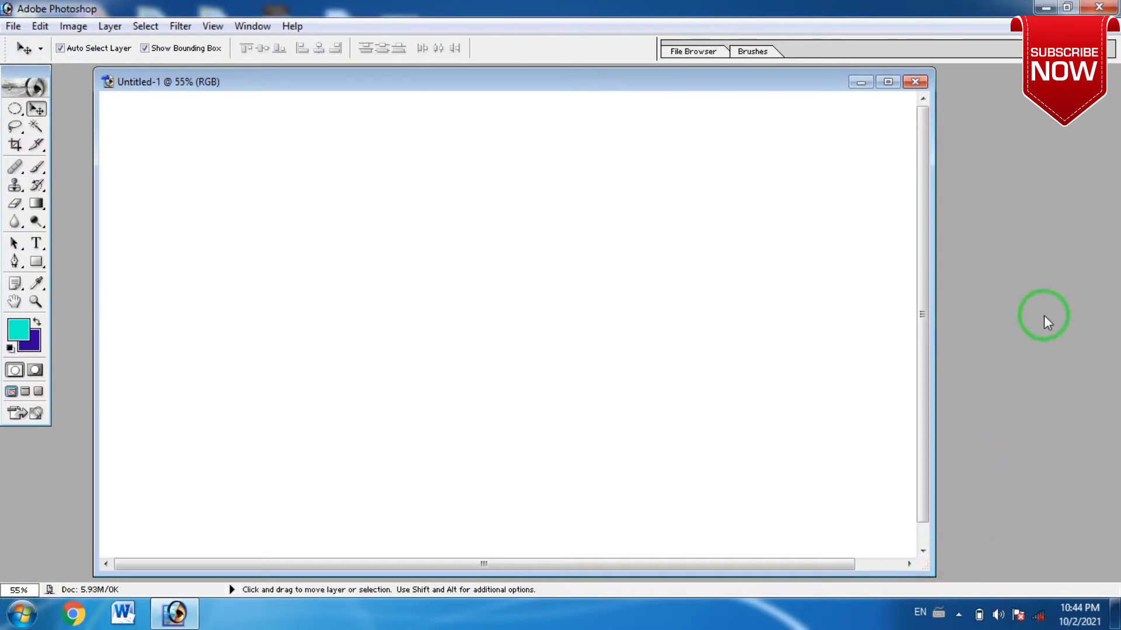
pyautogui.scroll(-1, 842, 352)
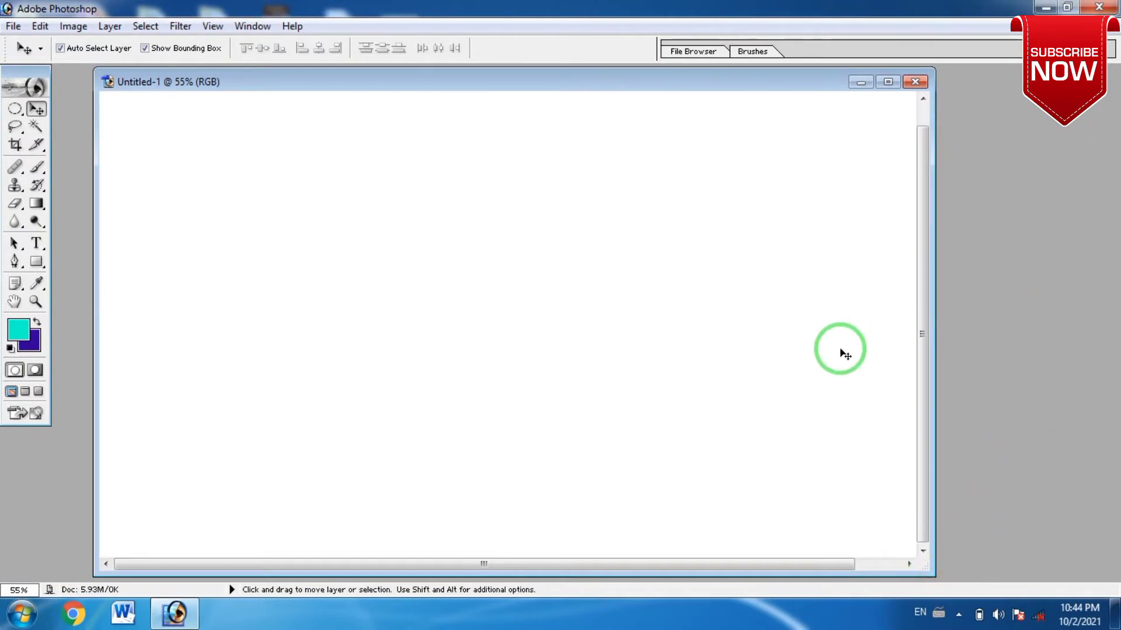
# - Open the red gradient image 434 from the New folder (2) > parlar video > to folder
pyautogui.doubleClick(1051, 288)
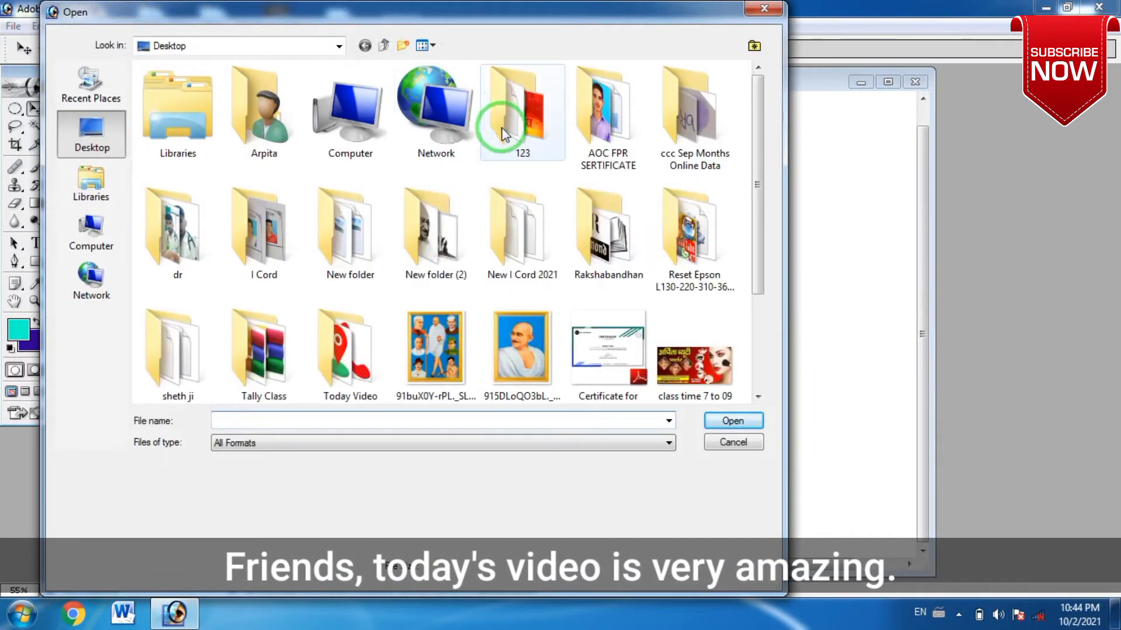
pyautogui.click(429, 234)
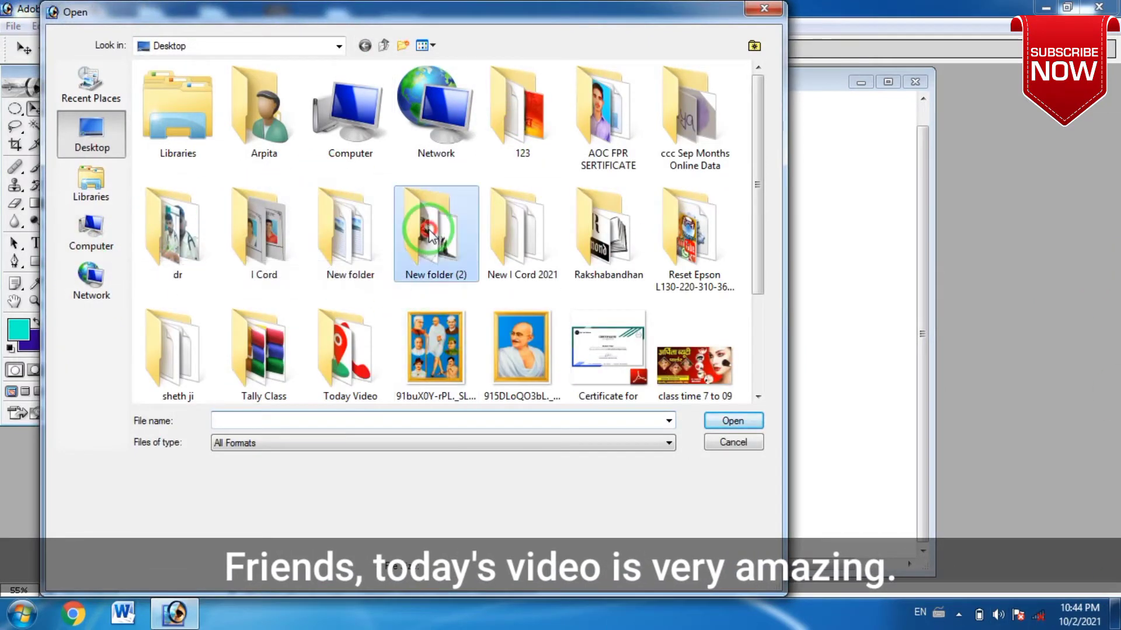
pyautogui.doubleClick(429, 233)
pyautogui.doubleClick(239, 119)
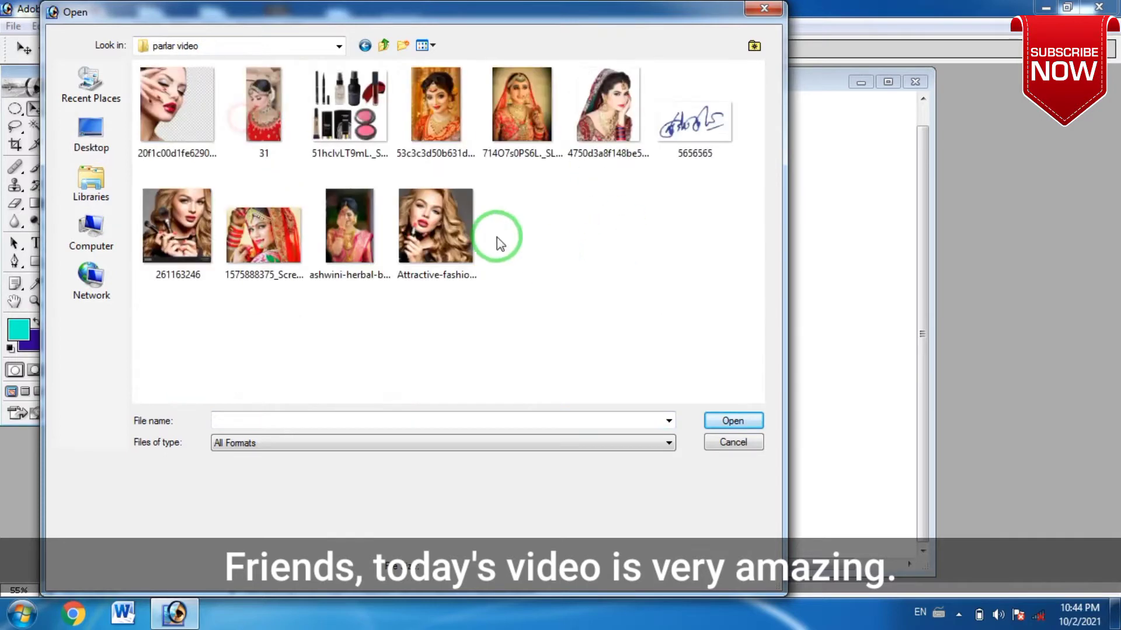
pyautogui.doubleClick(258, 103)
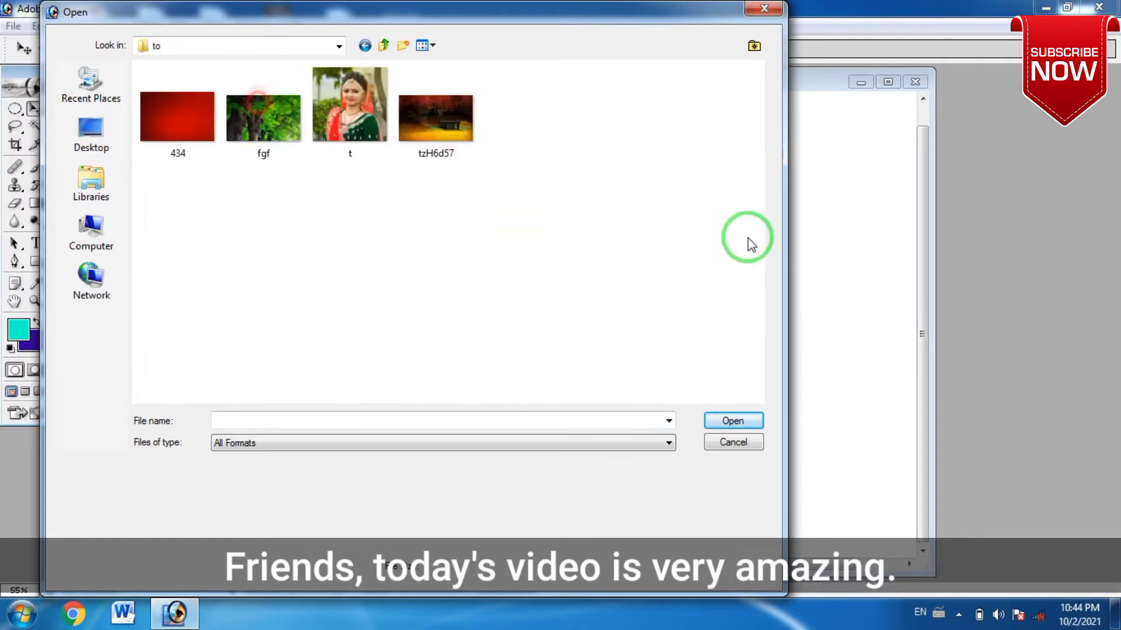
pyautogui.doubleClick(175, 119)
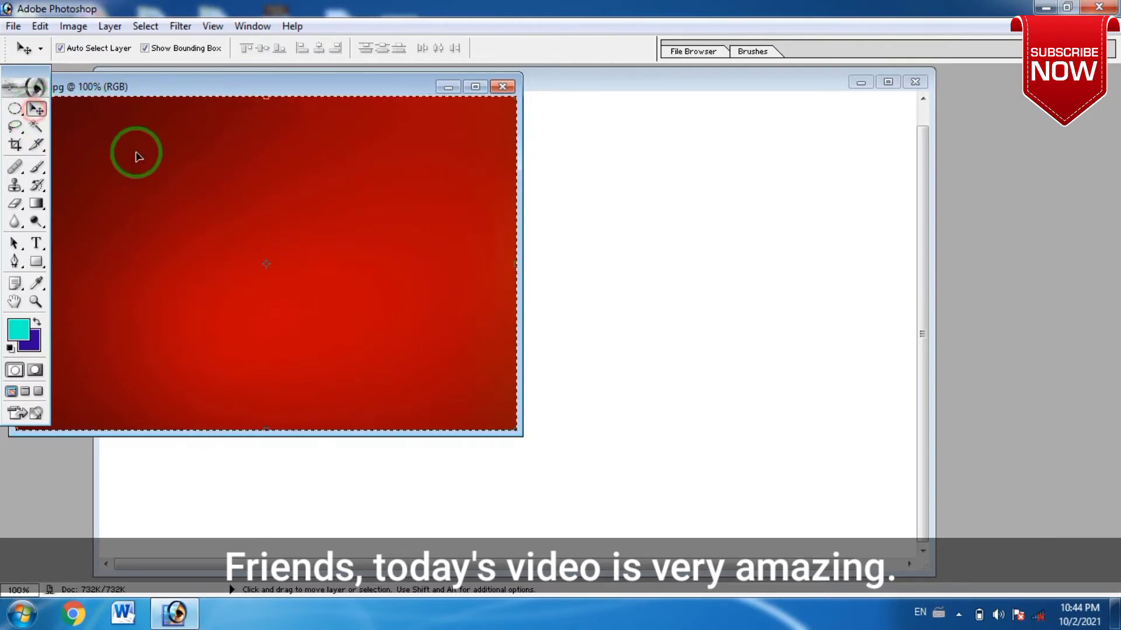
# - Copy the whole 434 image into Untitled-1 as a layer and close 434
pyautogui.hotkey('ctrl', 'a')
pyautogui.moveTo(336, 199); pyautogui.dragTo(624, 217)
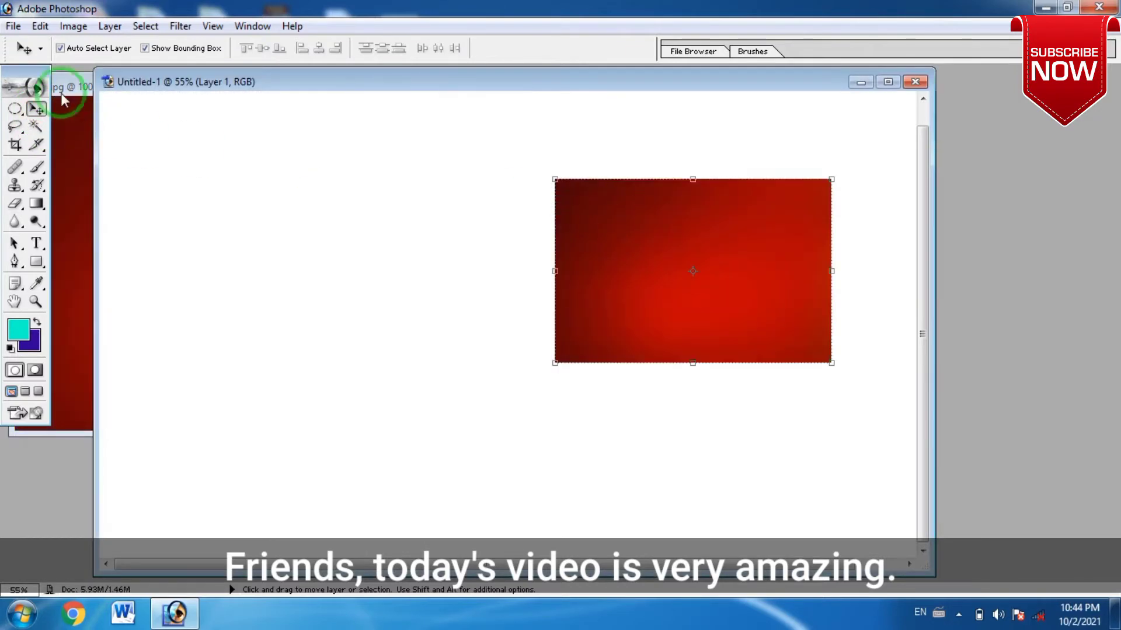
pyautogui.click(80, 95)
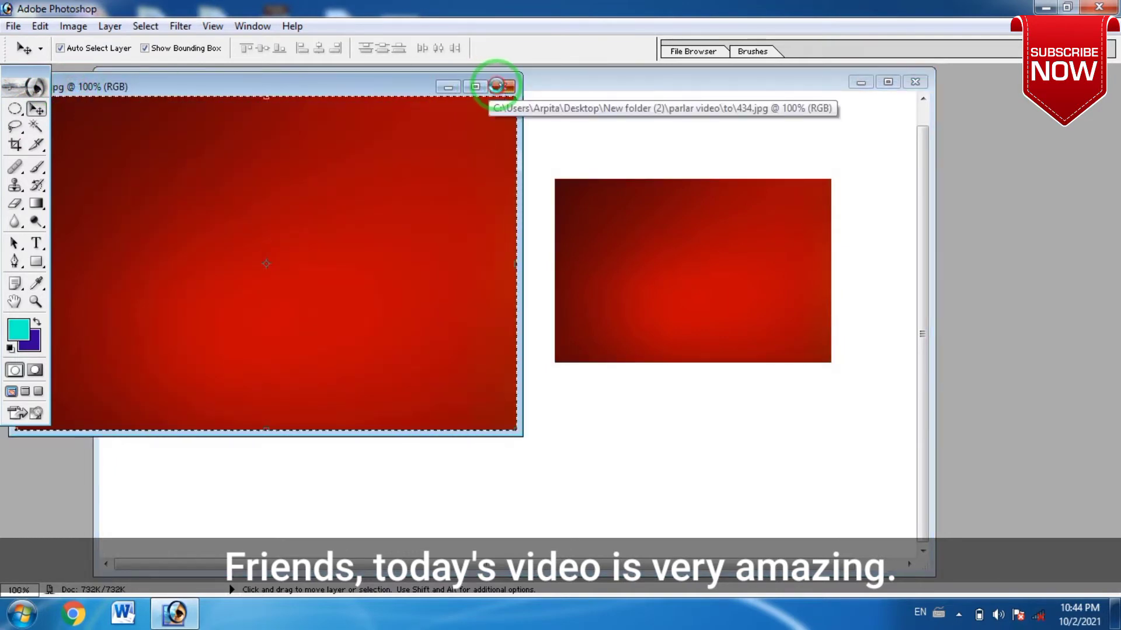
pyautogui.click(499, 83)
# - Stretch the red layer from the top-left corner to cover the entire canvas
pyautogui.moveTo(657, 270); pyautogui.dragTo(249, 201)
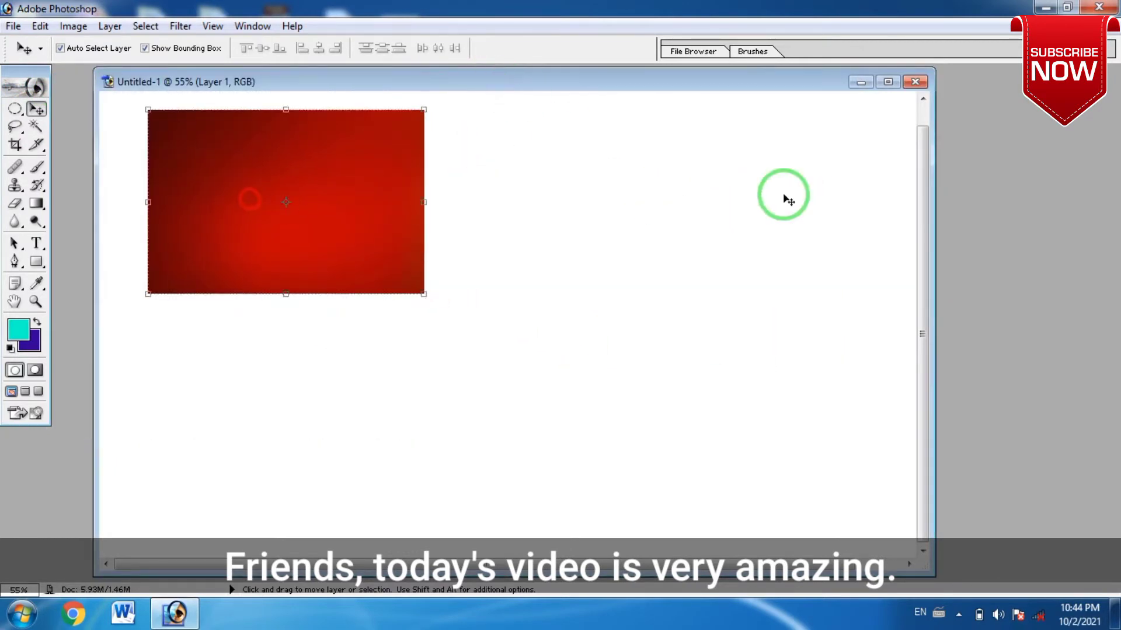
pyautogui.click(888, 82)
pyautogui.moveTo(333, 215); pyautogui.dragTo(267, 170)
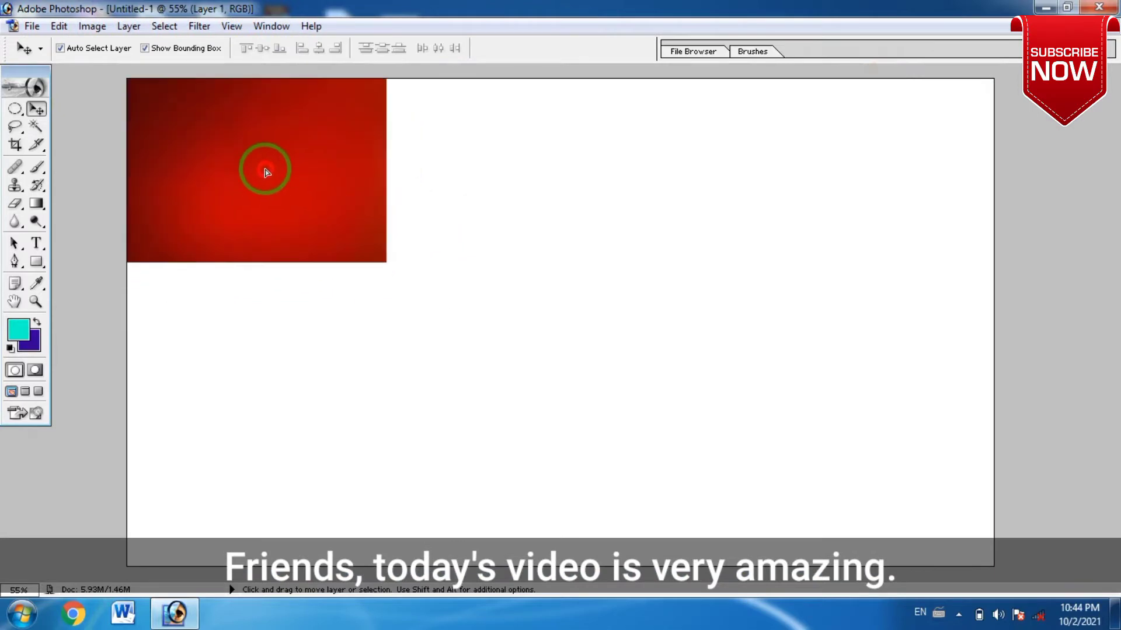
pyautogui.moveTo(382, 254); pyautogui.dragTo(1013, 578)
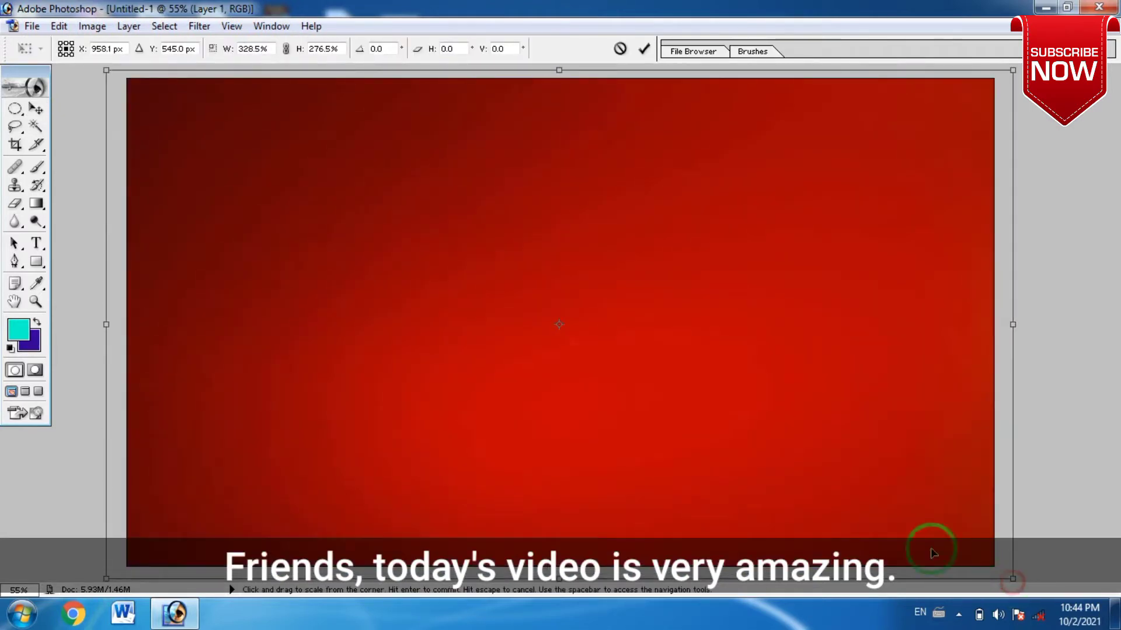
pyautogui.click(35, 108)
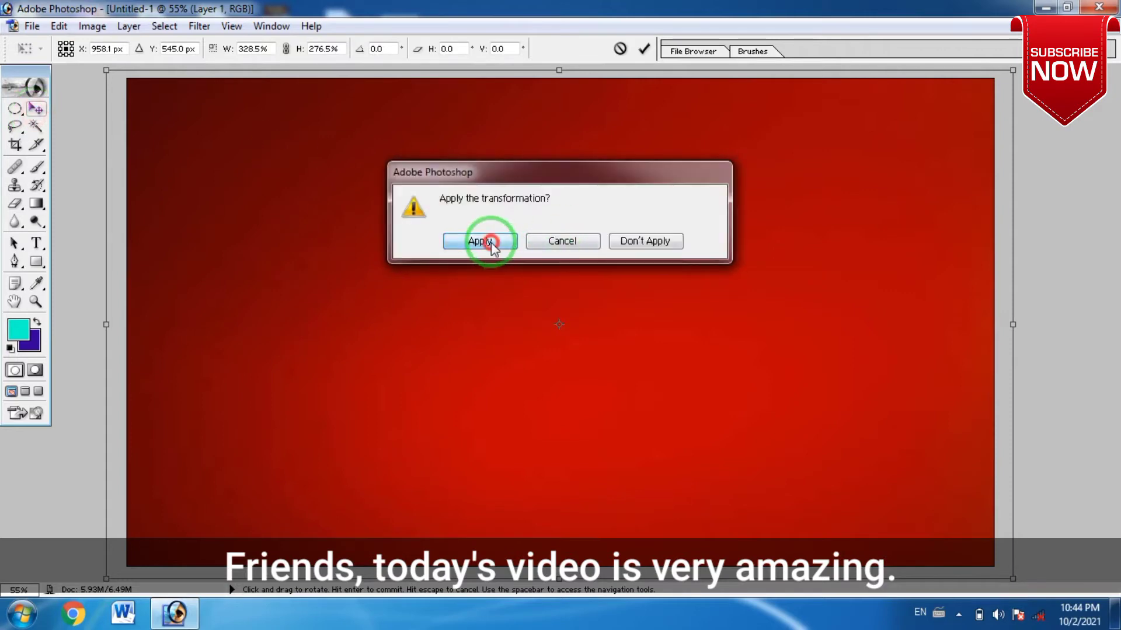
pyautogui.click(481, 241)
pyautogui.click(1108, 25)
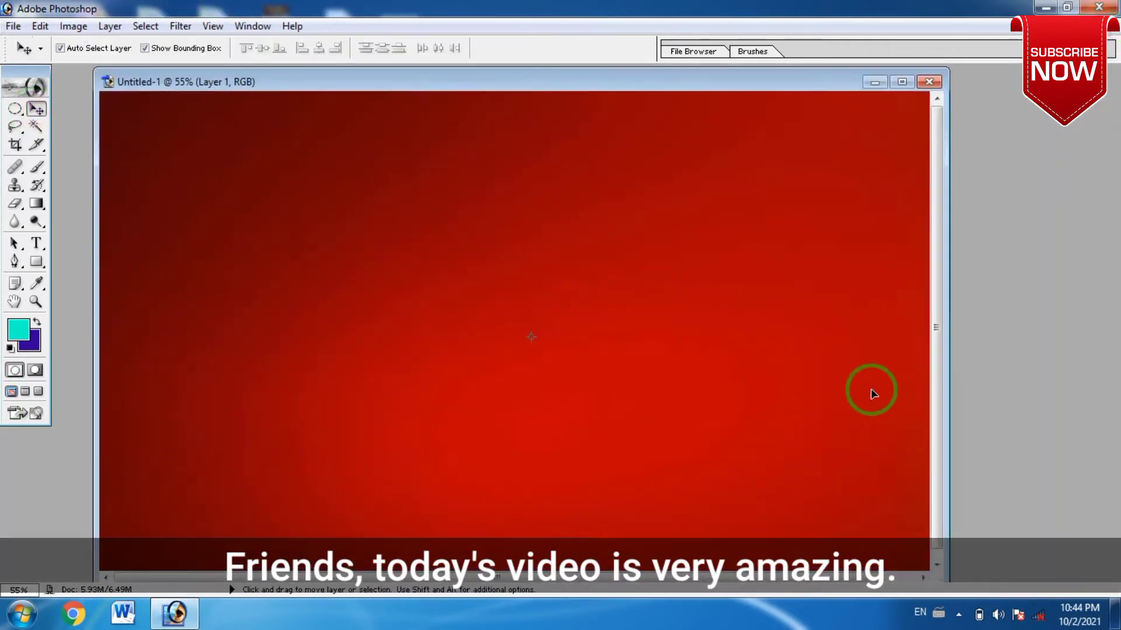
# - Zoom the canvas out to 50% and open the bridal portrait t
pyautogui.hotkey('ctrl', '-')
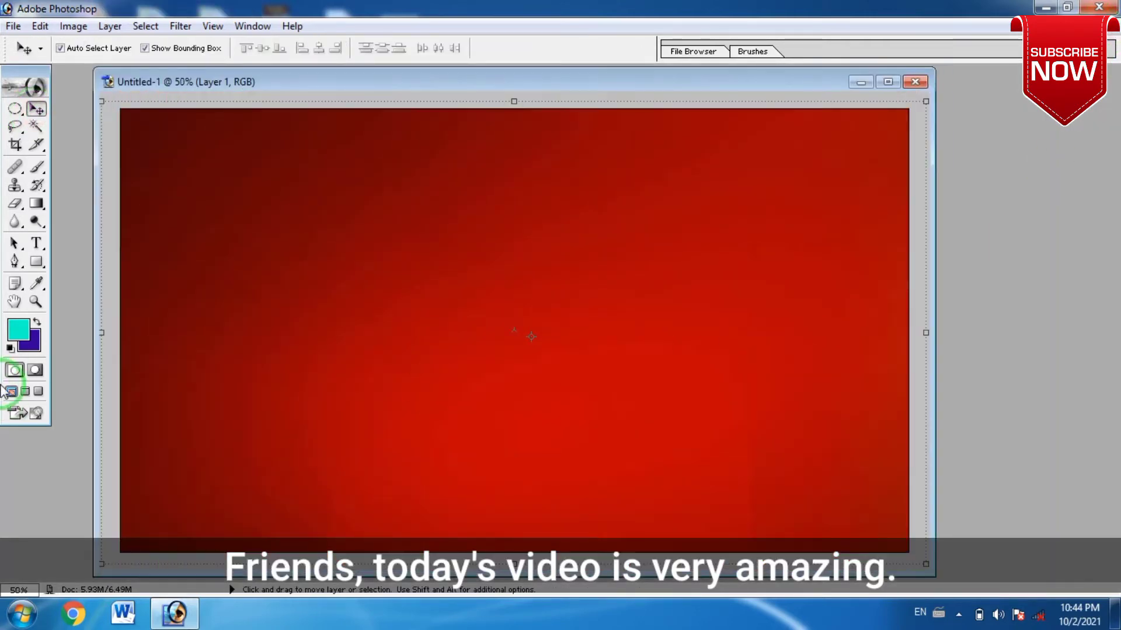
pyautogui.click(1068, 252)
pyautogui.doubleClick(1007, 178)
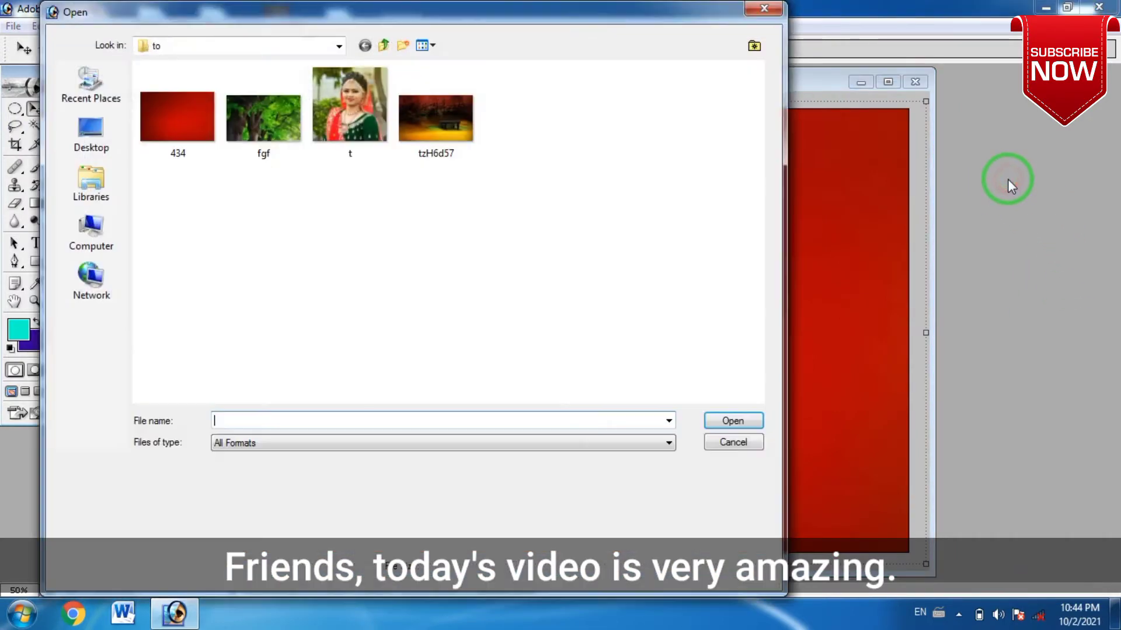
pyautogui.click(371, 97)
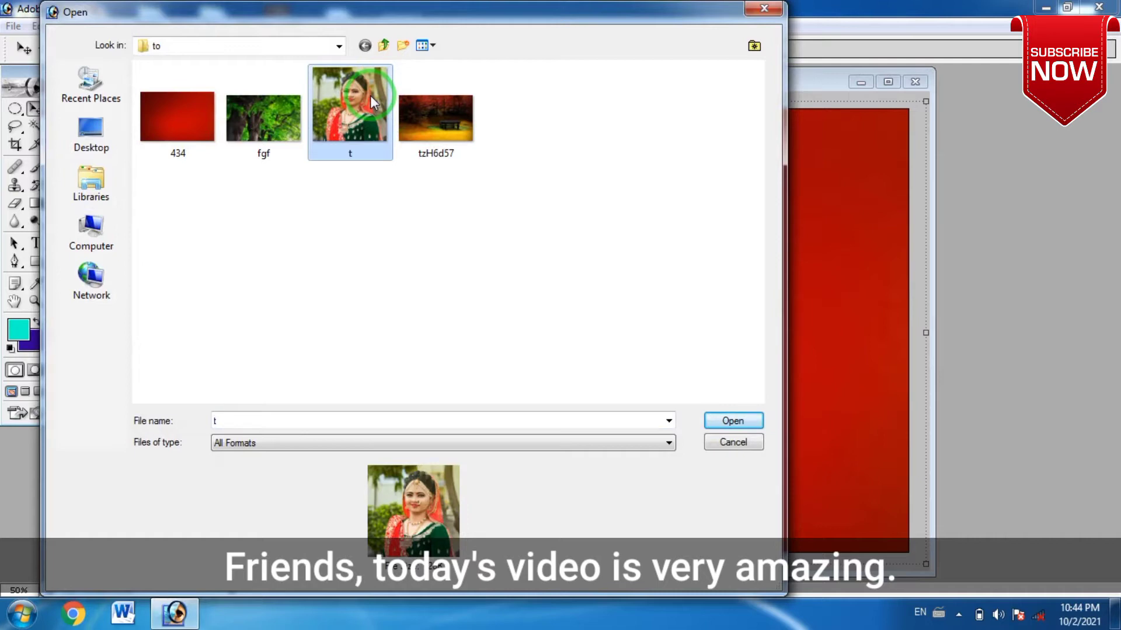
pyautogui.doubleClick(370, 96)
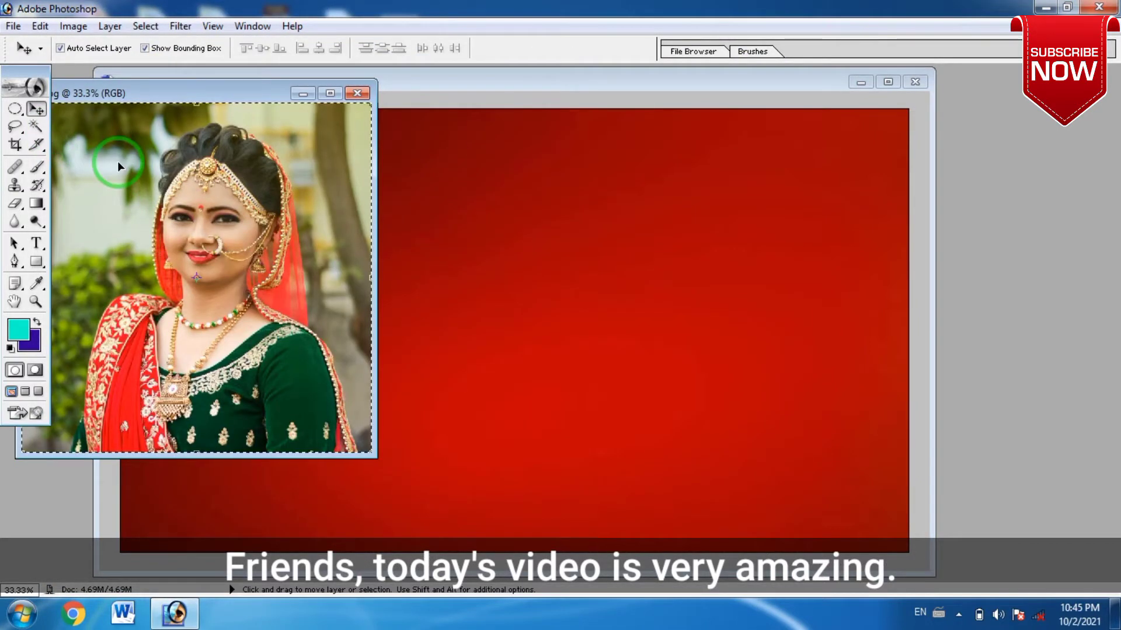
# - Copy the bridal portrait into Untitled-1 as a new layer
pyautogui.moveTo(100, 170); pyautogui.dragTo(512, 241)
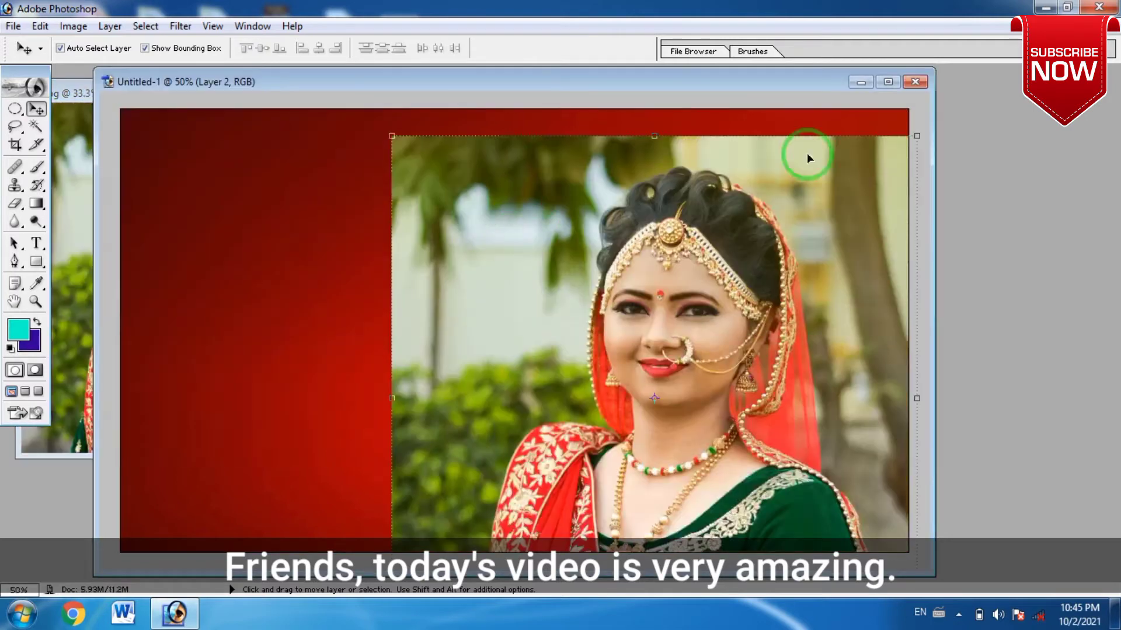
pyautogui.click(886, 82)
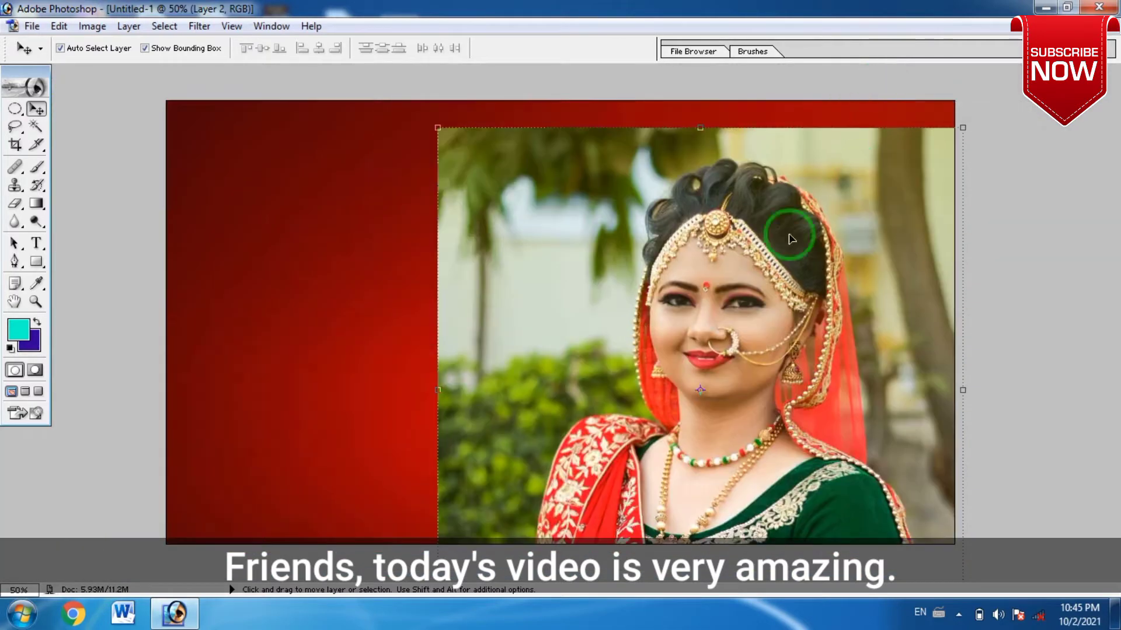
pyautogui.moveTo(788, 237); pyautogui.dragTo(677, 201)
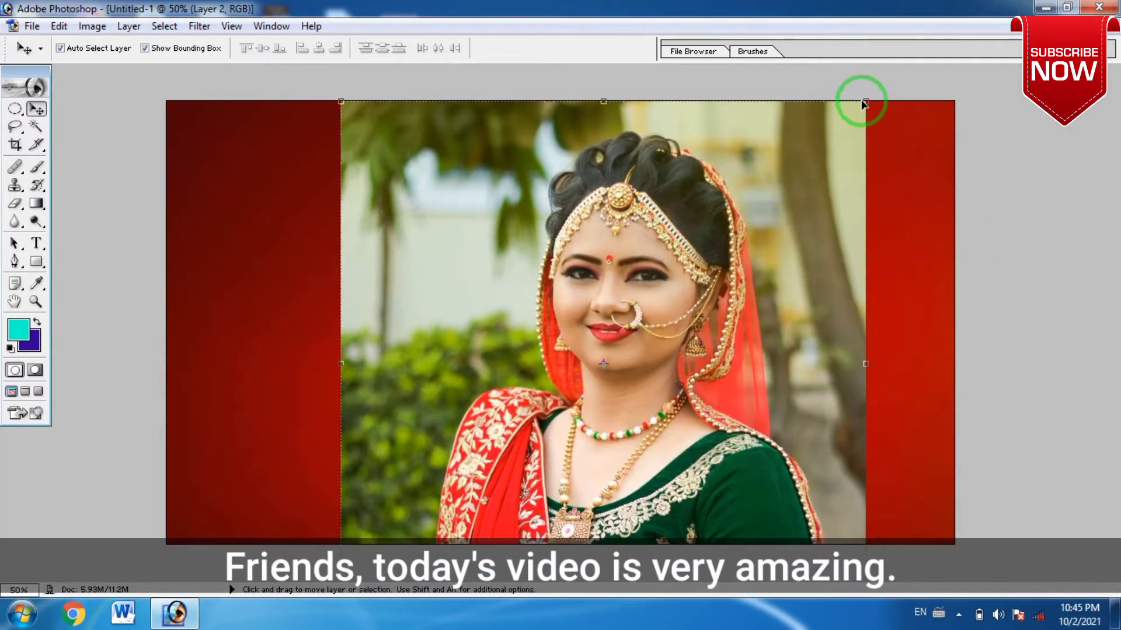
# - Scale the portrait to about 85% wide by 82% tall and centre it
pyautogui.moveTo(865, 102); pyautogui.dragTo(797, 193)
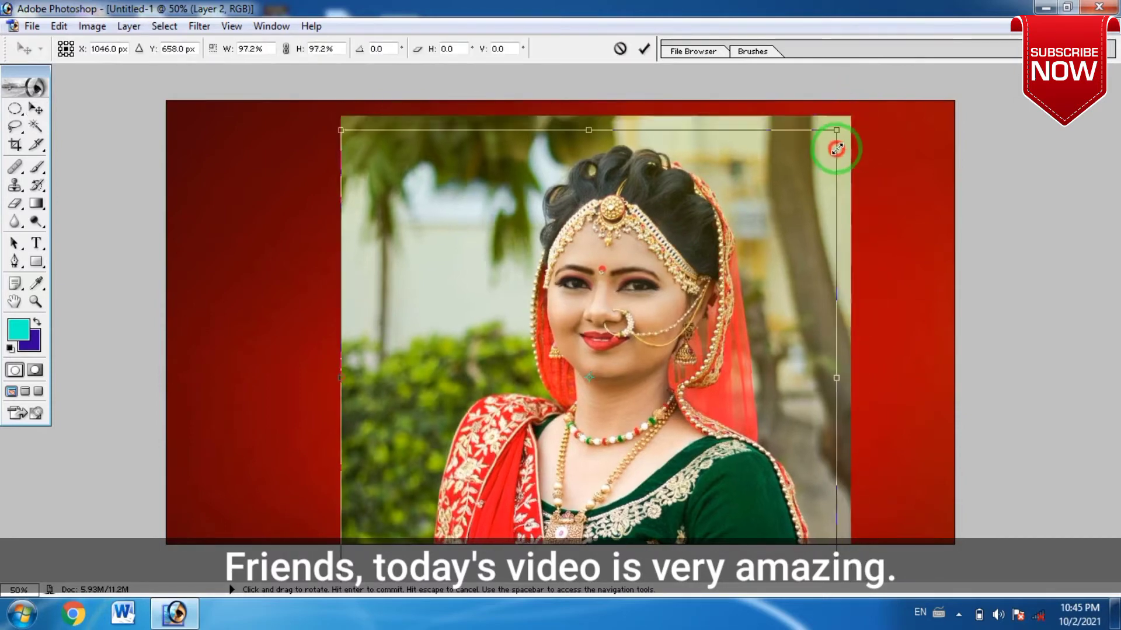
pyautogui.moveTo(695, 218); pyautogui.dragTo(696, 250)
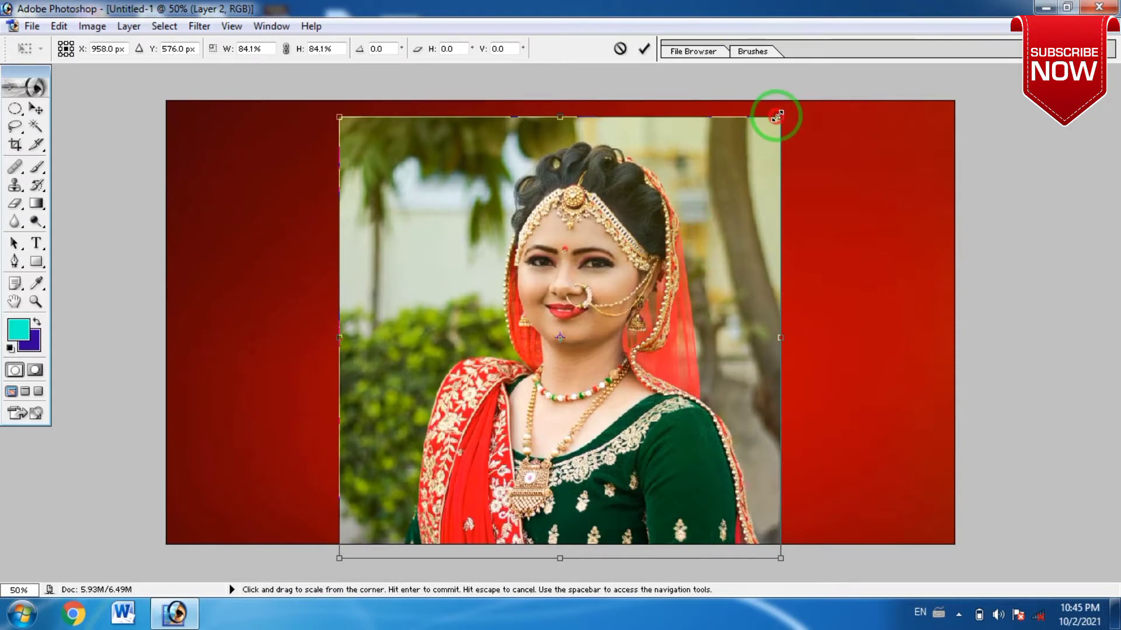
pyautogui.moveTo(779, 117); pyautogui.dragTo(770, 131)
pyautogui.moveTo(708, 242); pyautogui.dragTo(702, 221)
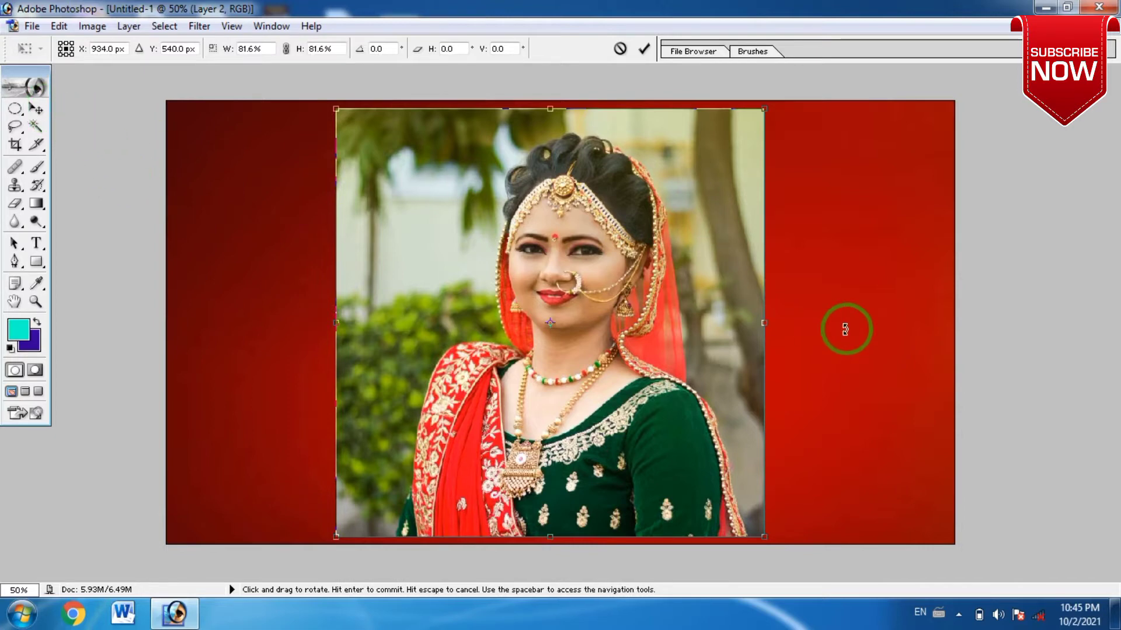
pyautogui.moveTo(765, 321); pyautogui.dragTo(786, 319)
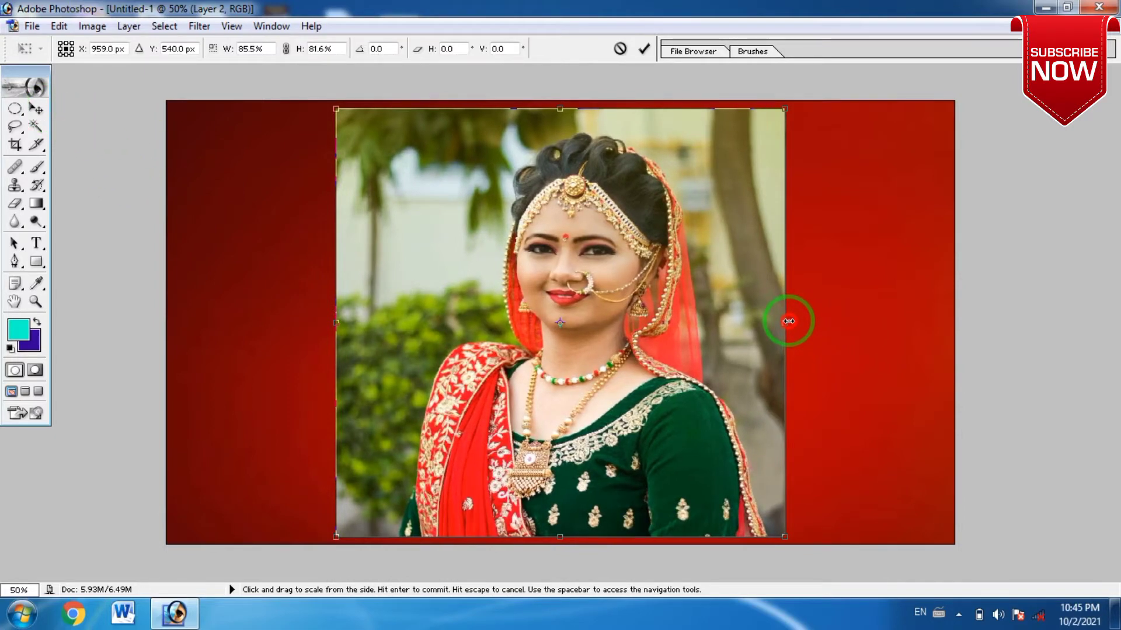
pyautogui.click(35, 108)
# - Apply the photo resize and draw a cyan rectangle shape layer over its right side
pyautogui.click(506, 240)
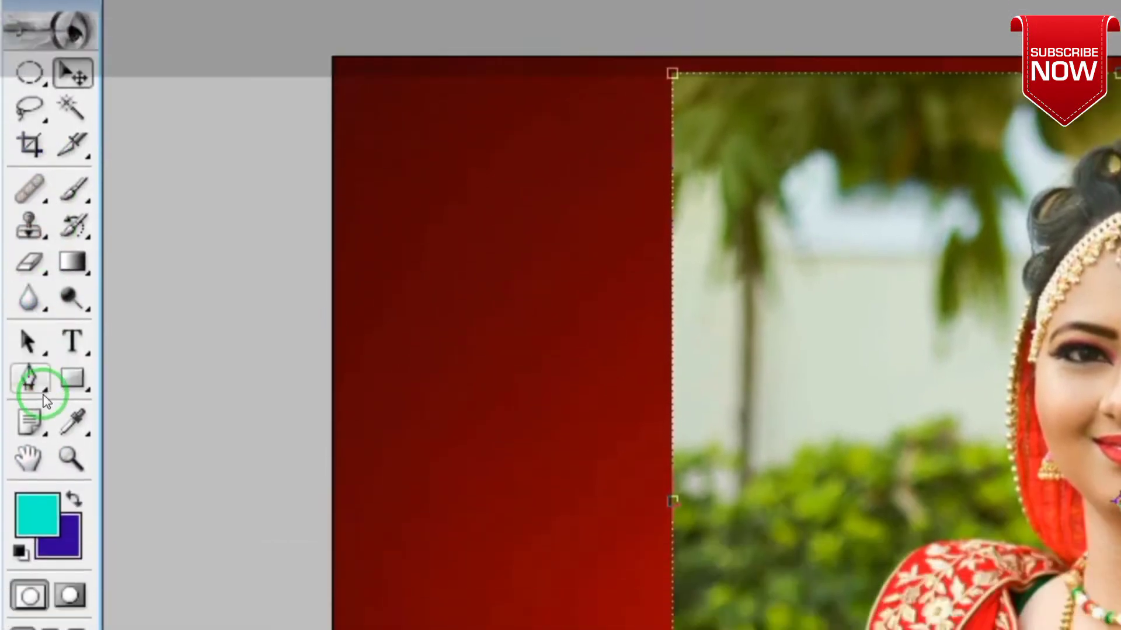
pyautogui.click(70, 318)
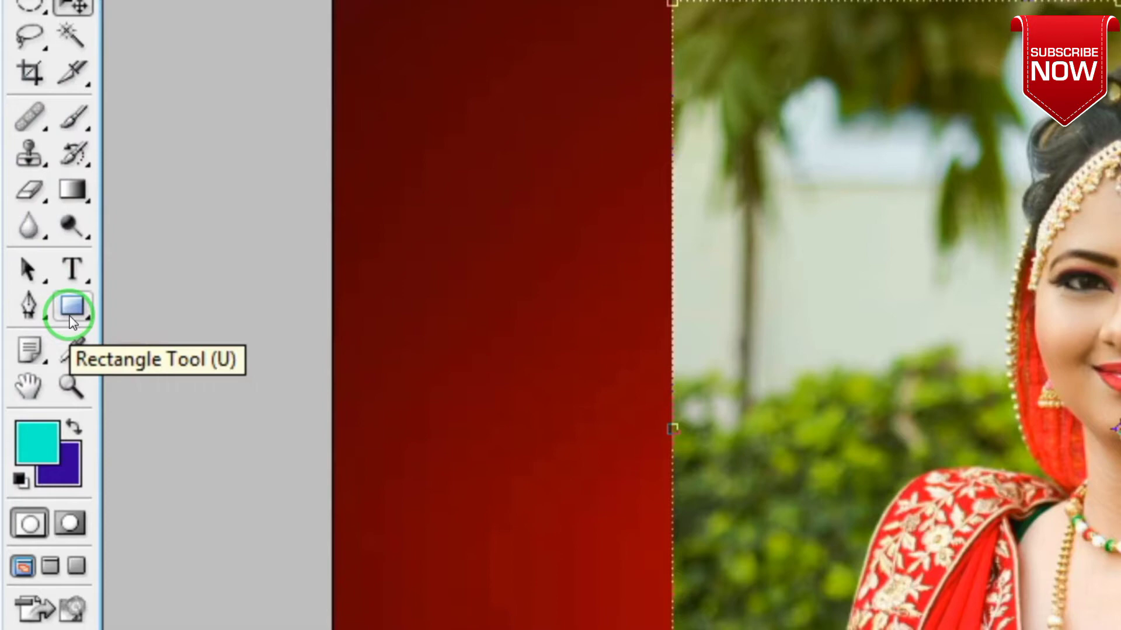
pyautogui.click(70, 318)
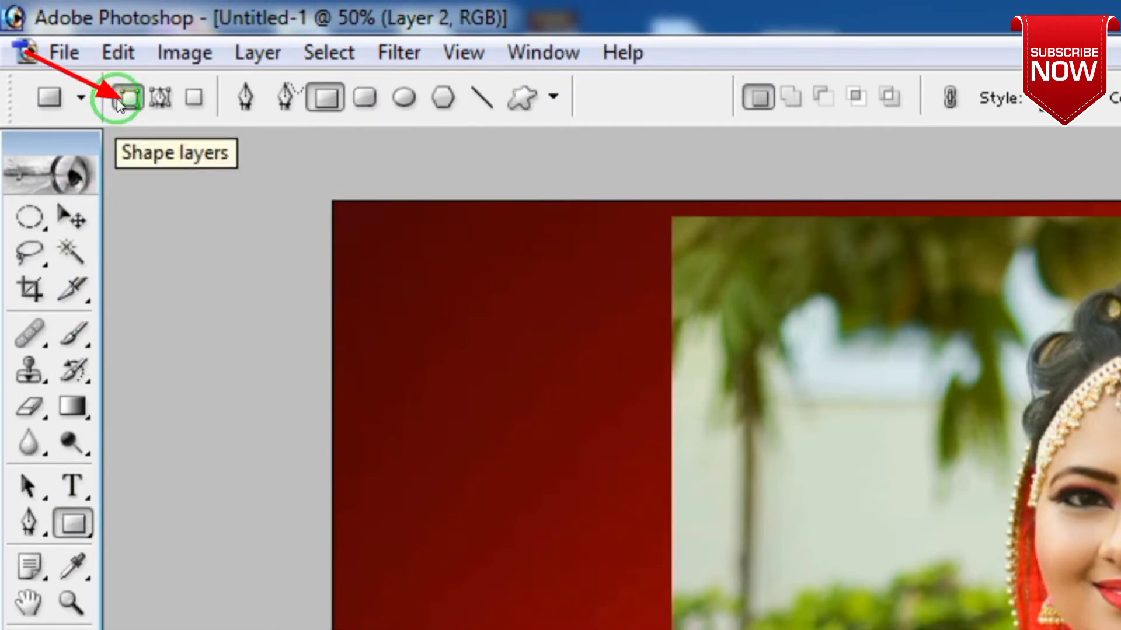
pyautogui.click(117, 99)
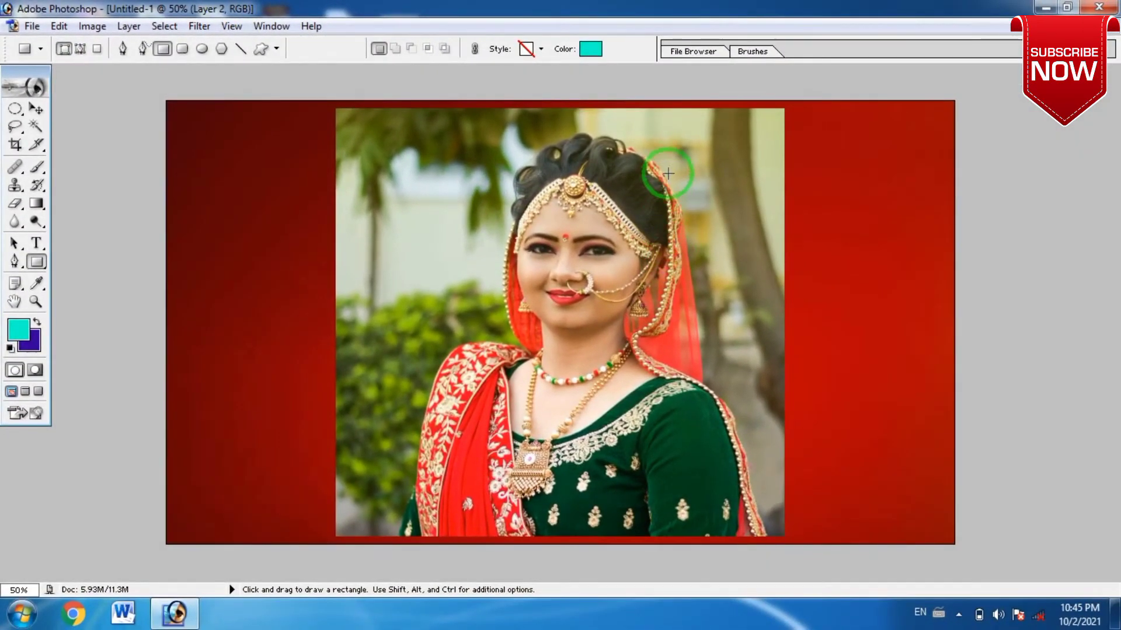
pyautogui.moveTo(667, 173); pyautogui.dragTo(702, 289)
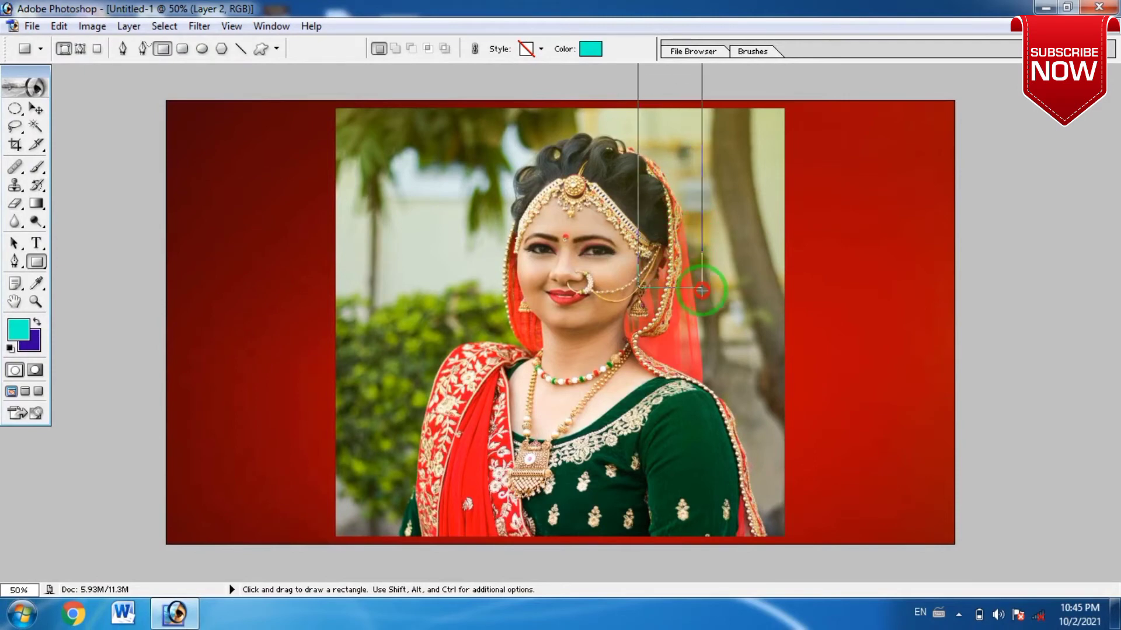
pyautogui.moveTo(702, 289); pyautogui.dragTo(703, 307)
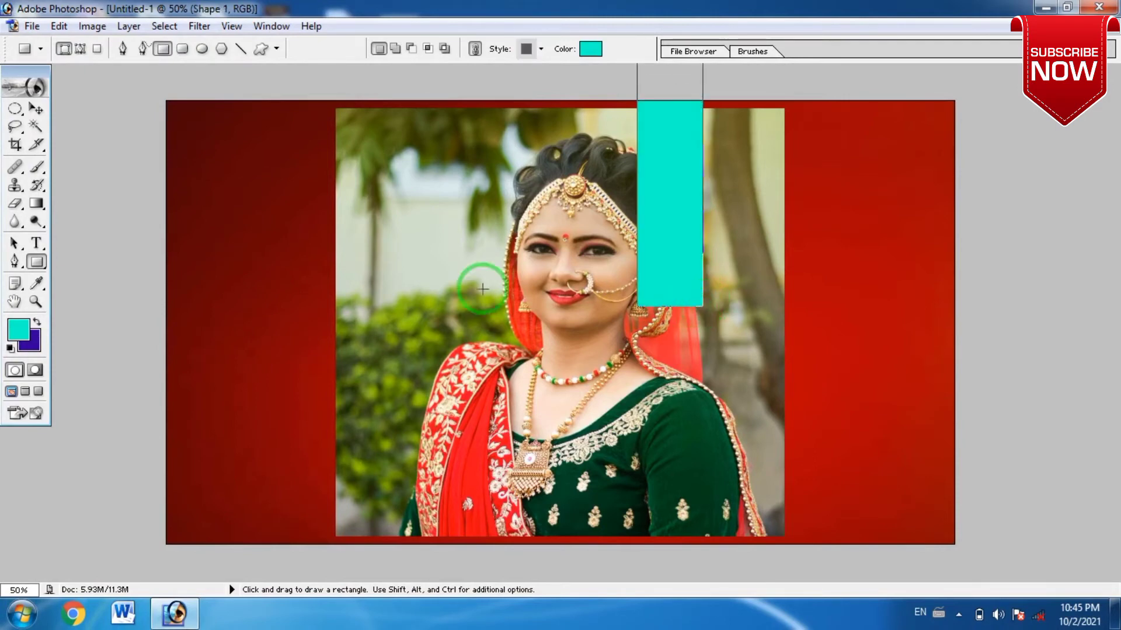
# - Move the cyan rectangle down-right and stretch it to 139.8% height, near the photo's bottom
pyautogui.click(37, 109)
pyautogui.moveTo(676, 250)
pyautogui.mouseDown()
pyautogui.moveTo(705, 368)
pyautogui.moveTo(737, 330)
pyautogui.mouseUp()
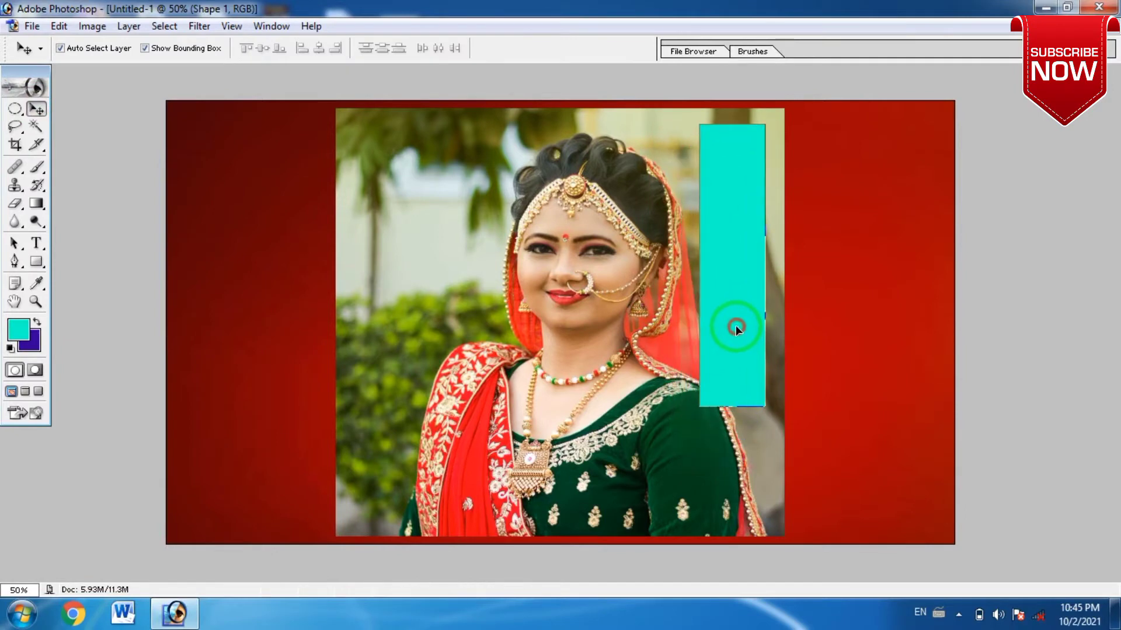
pyautogui.hotkey('ctrl', 't')
pyautogui.moveTo(732, 406); pyautogui.dragTo(736, 524)
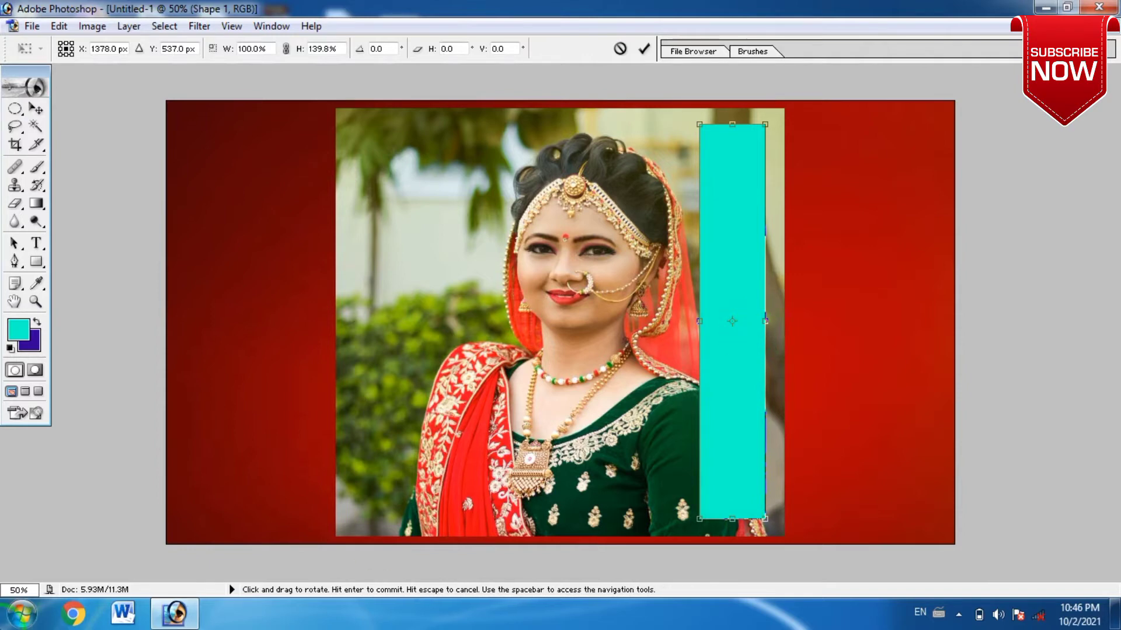
pyautogui.click(37, 114)
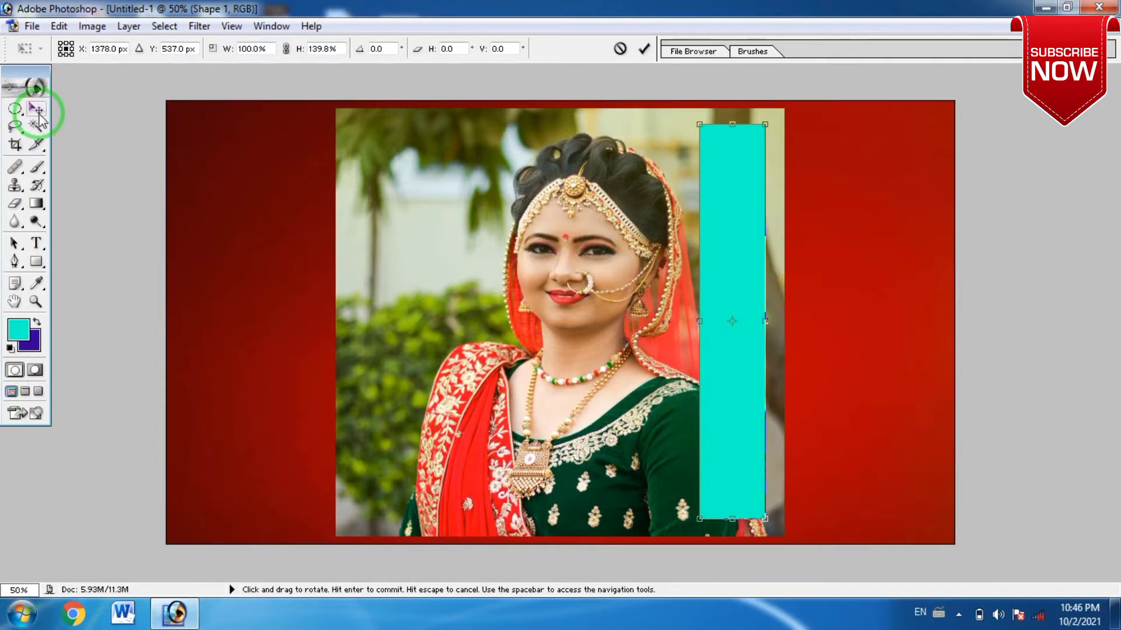
pyautogui.click(457, 240)
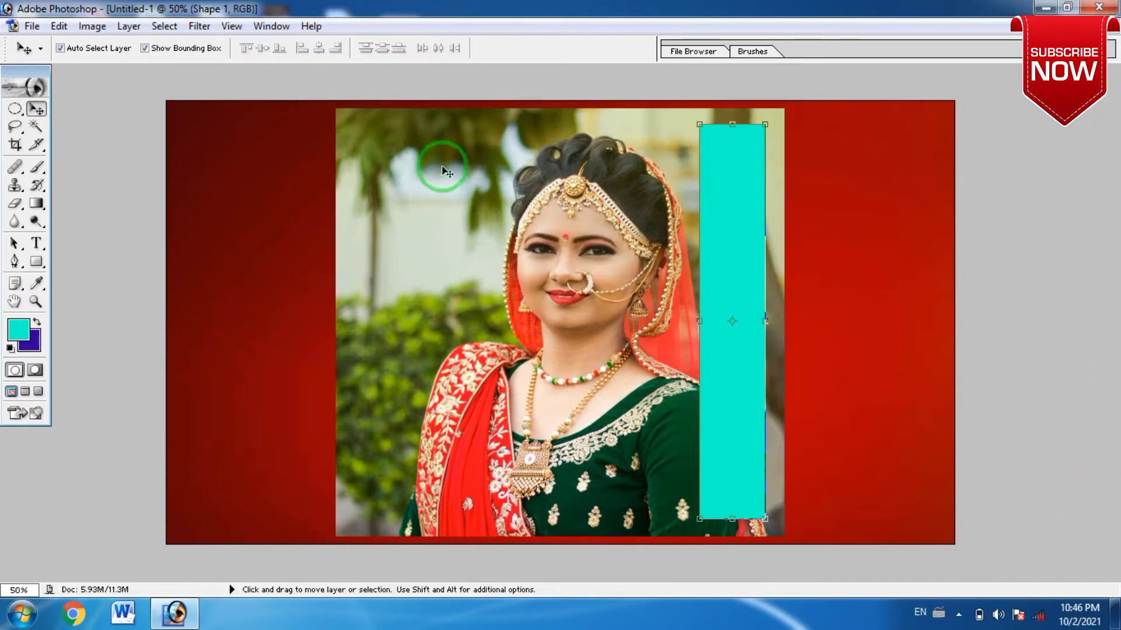
# - Show the Layers panel and select Layer 2, Layer 1, then Shape 1 again
pyautogui.click(271, 26)
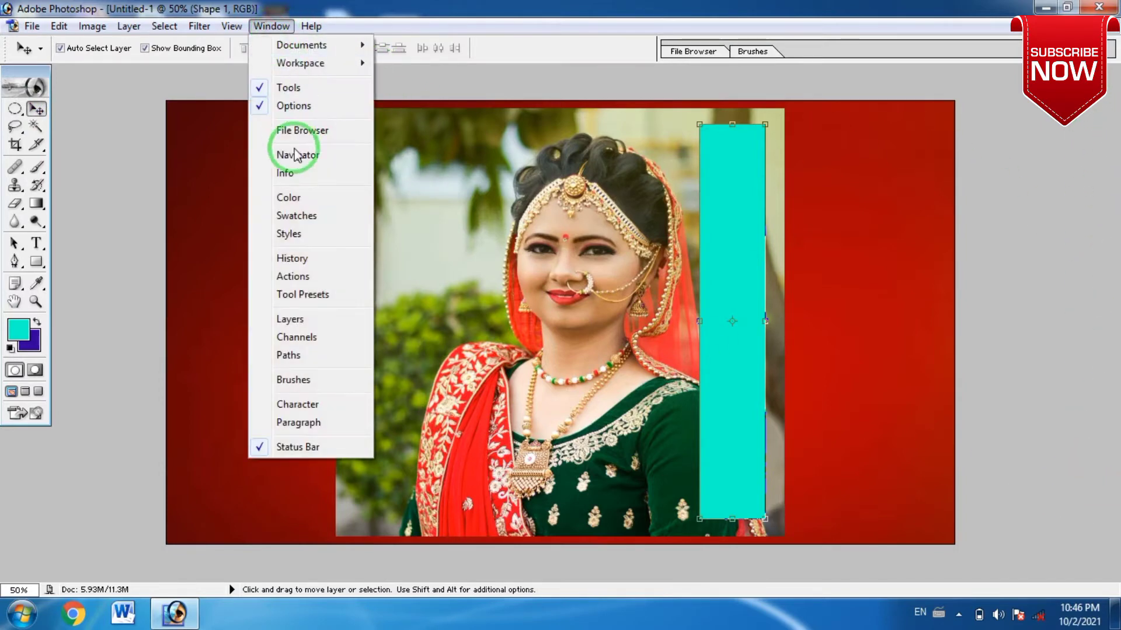
pyautogui.click(300, 321)
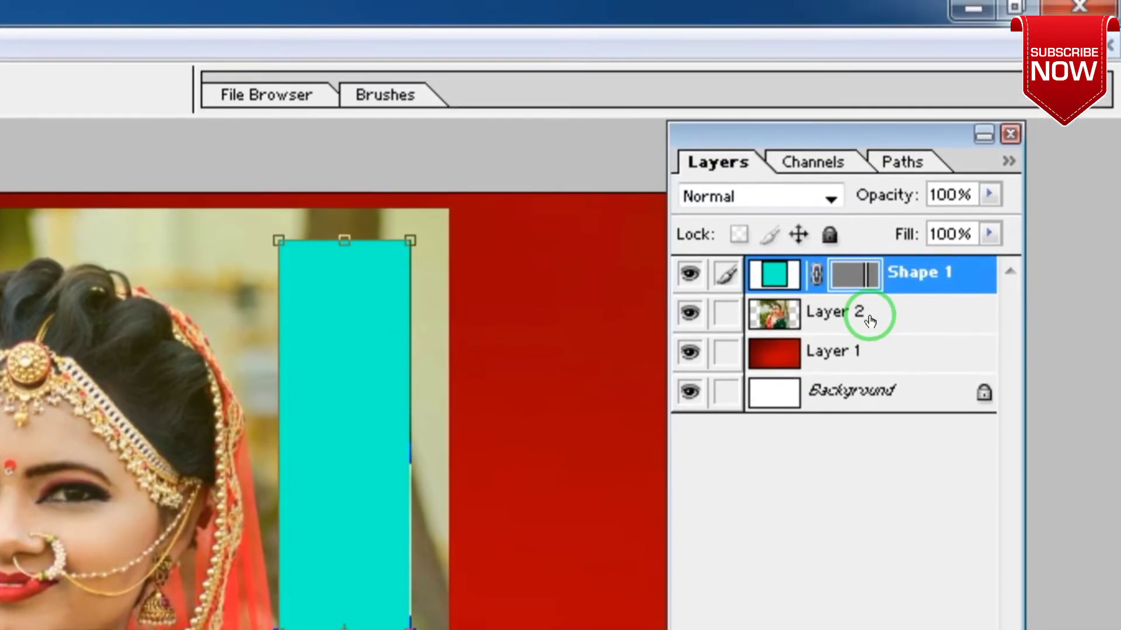
pyautogui.click(864, 310)
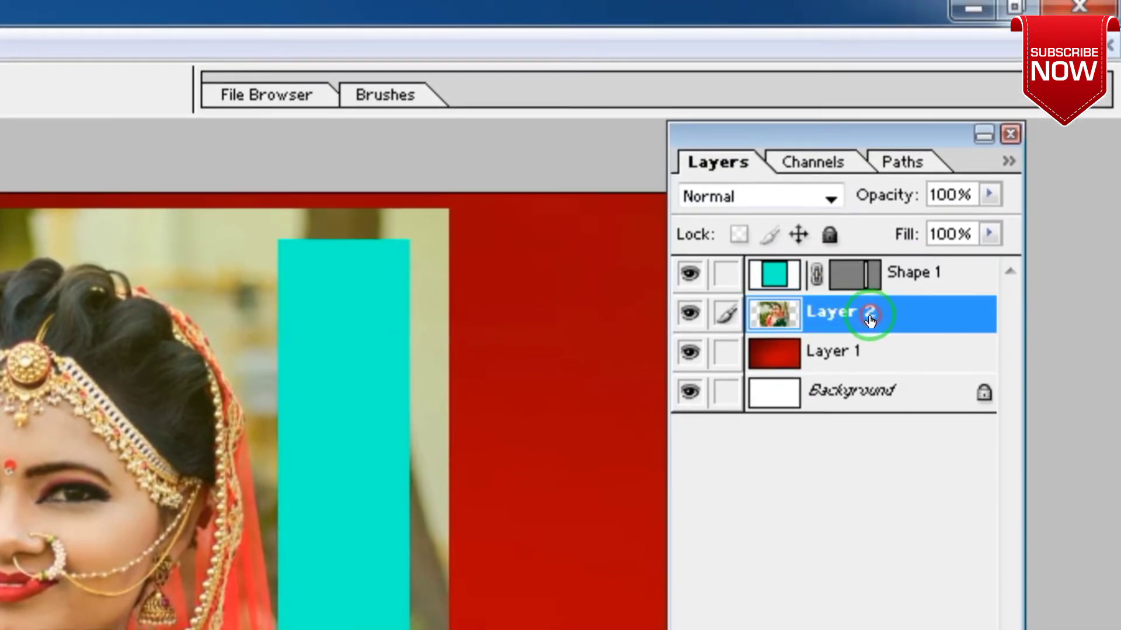
pyautogui.click(872, 321)
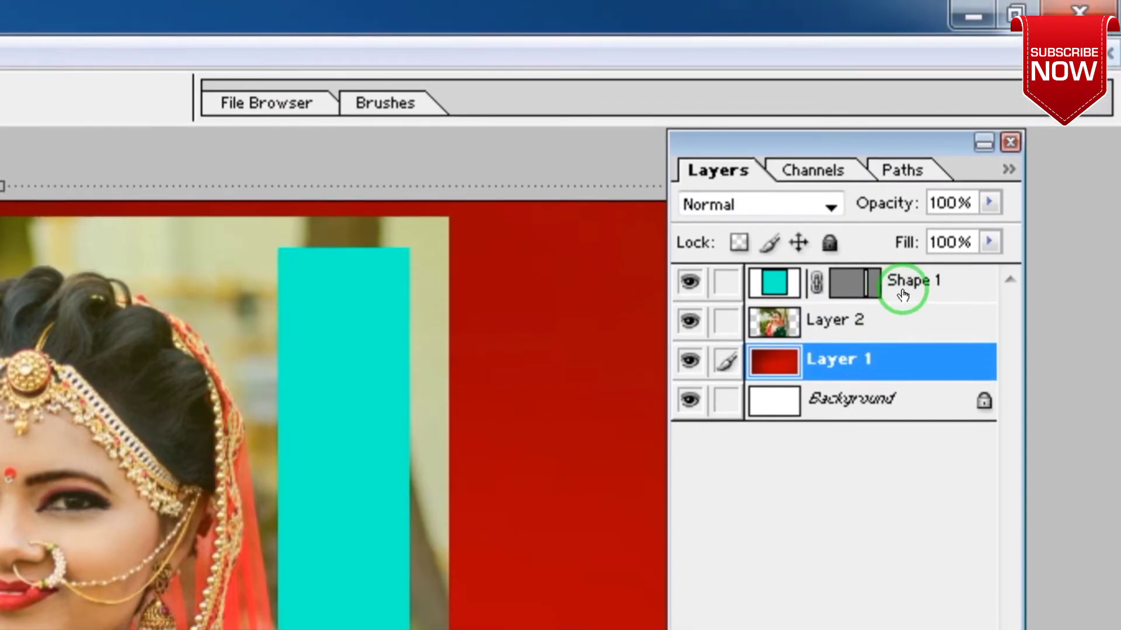
pyautogui.click(901, 295)
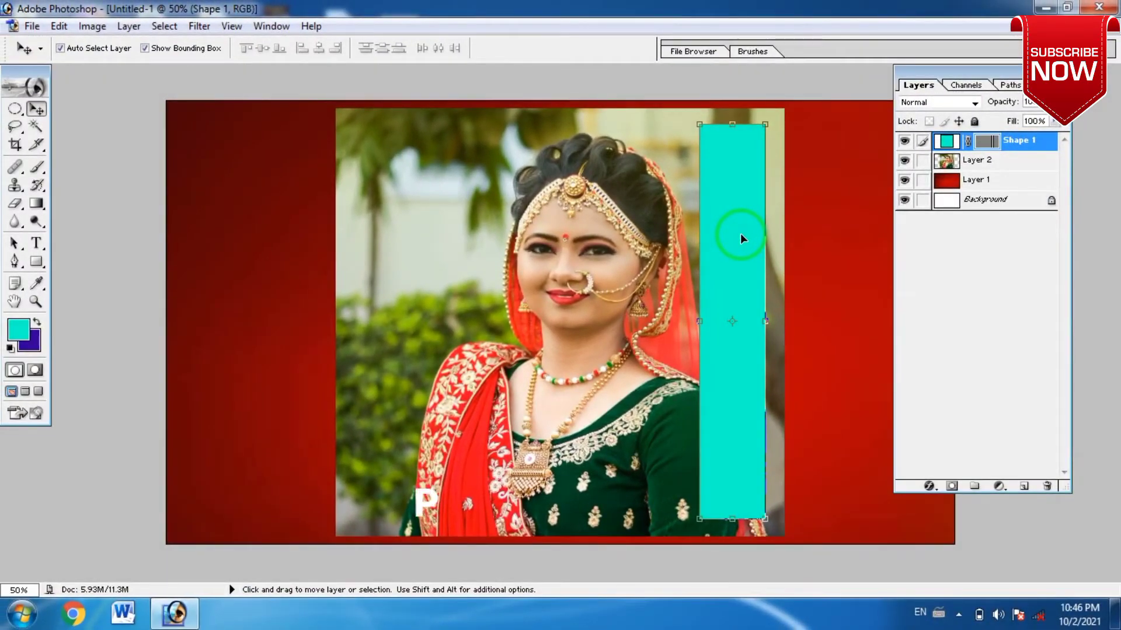
# - Load the rectangle's outline as a selection, then deselect it
pyautogui.hotkey('ctrl', 'Return')
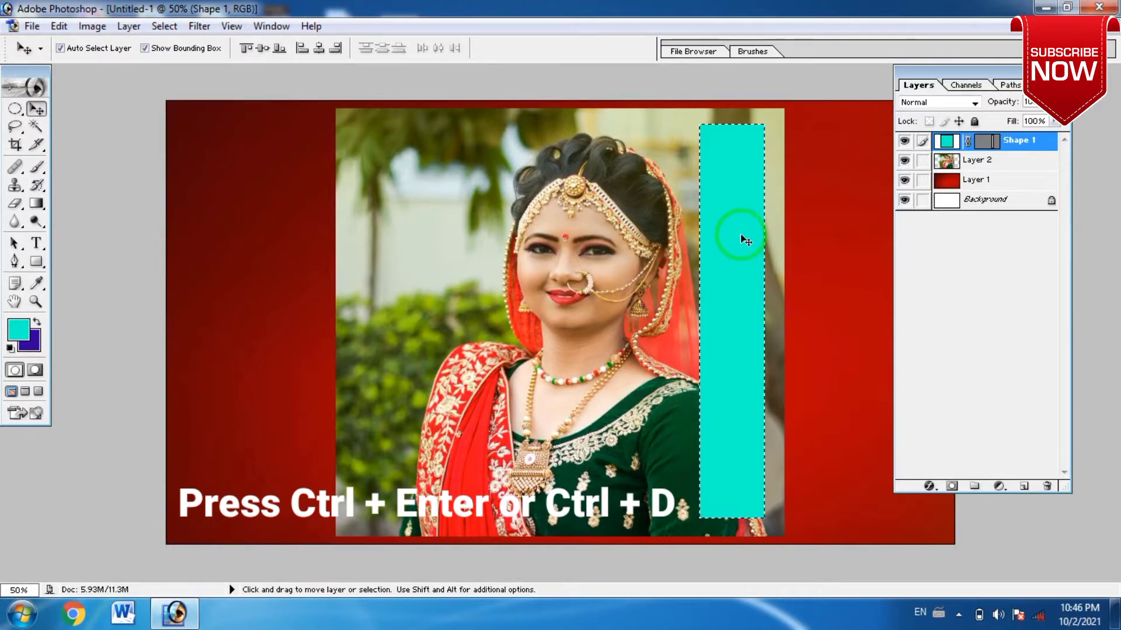
pyautogui.click(163, 26)
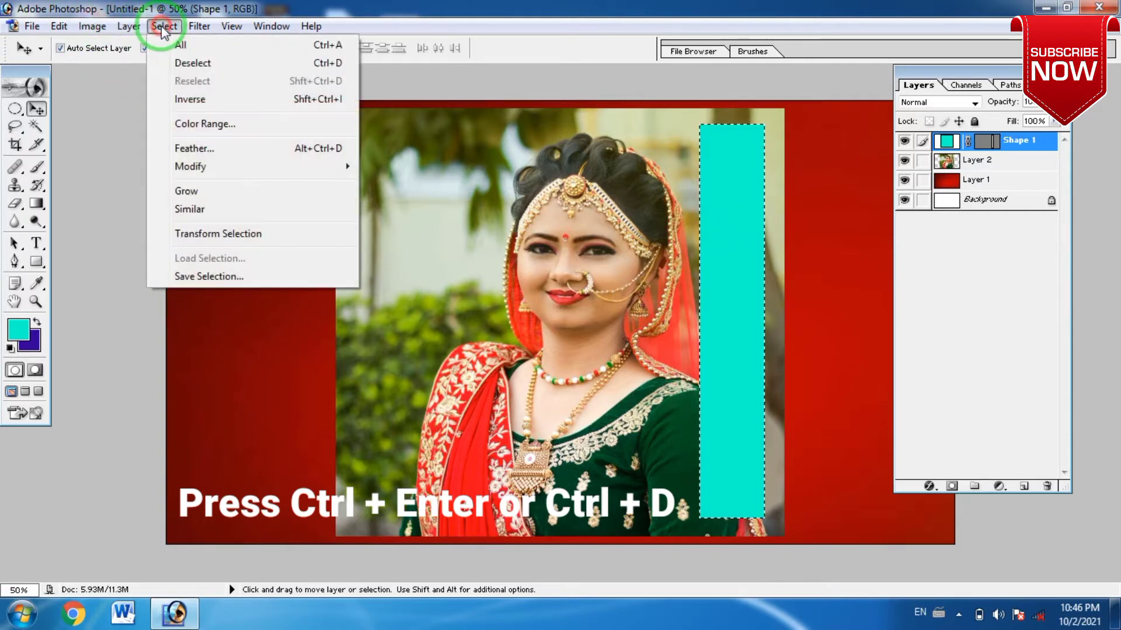
pyautogui.click(178, 64)
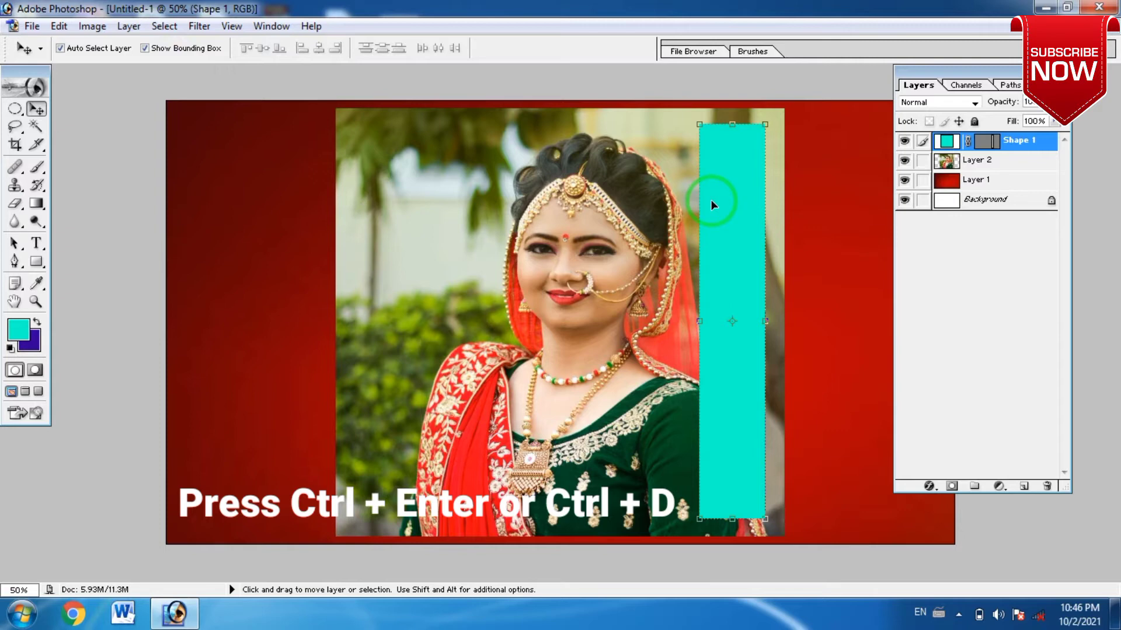
# - Open Blending Options for the Shape 1 layer from its context menu
pyautogui.rightClick(1020, 148)
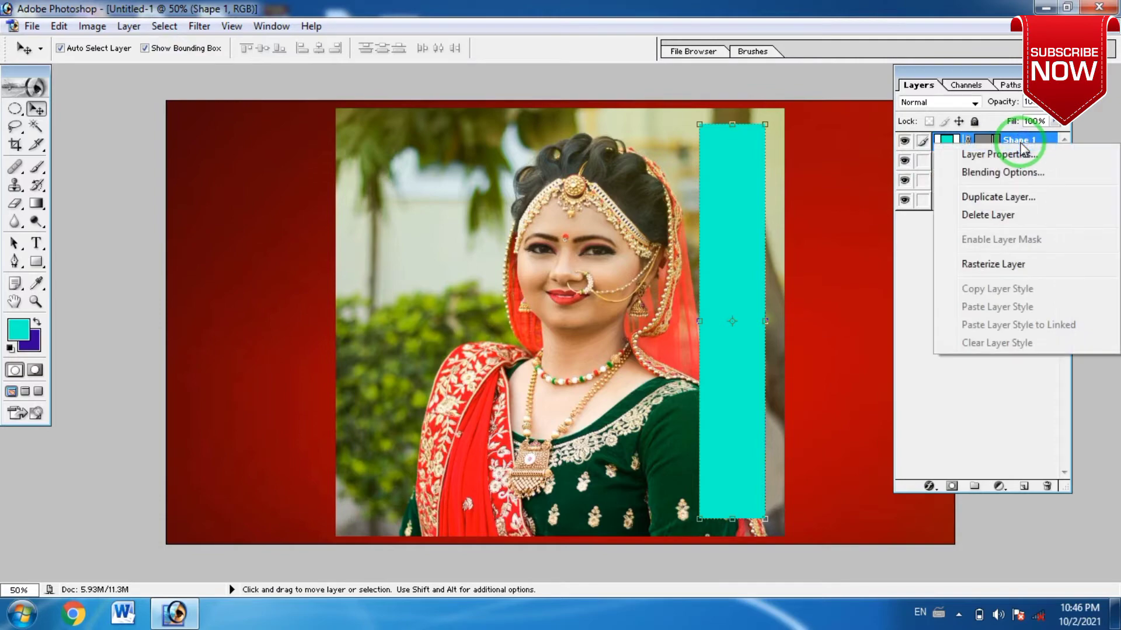
pyautogui.click(1022, 140)
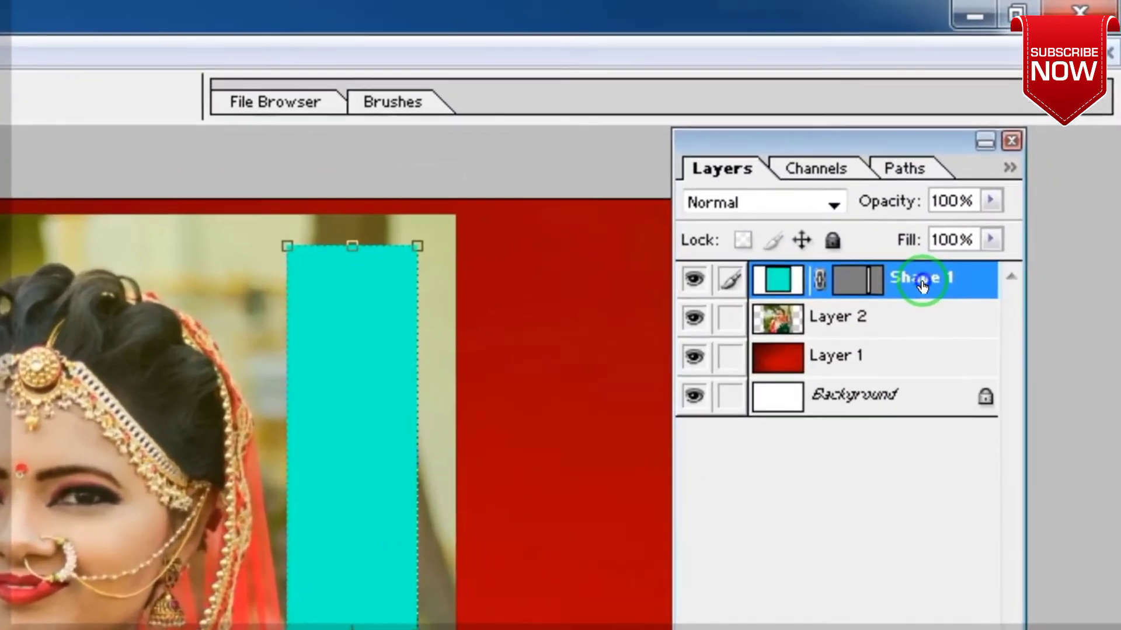
pyautogui.rightClick(921, 285)
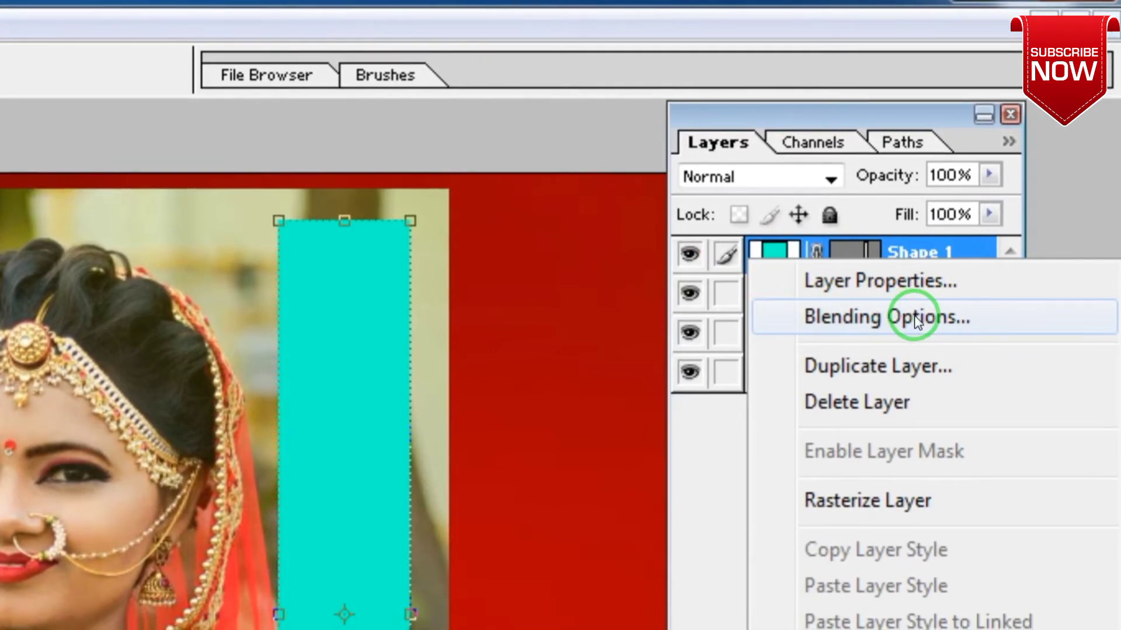
pyautogui.click(918, 321)
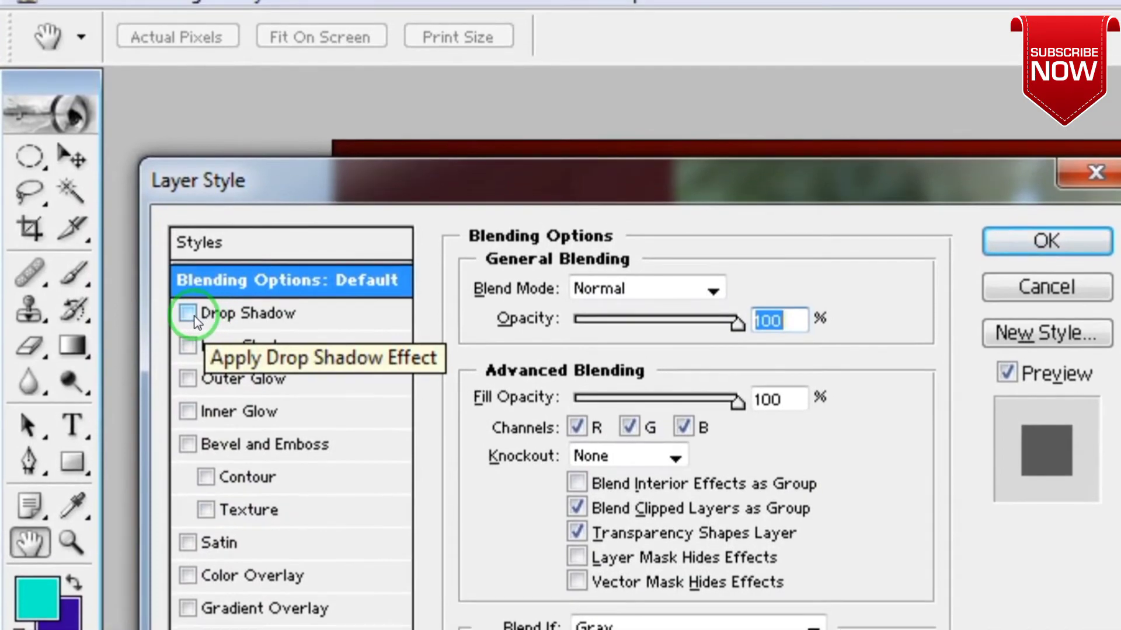
# - Give Shape 1 a Multiply drop shadow with 11% spread and 9 px size, and enable Outer Glow
pyautogui.click(195, 318)
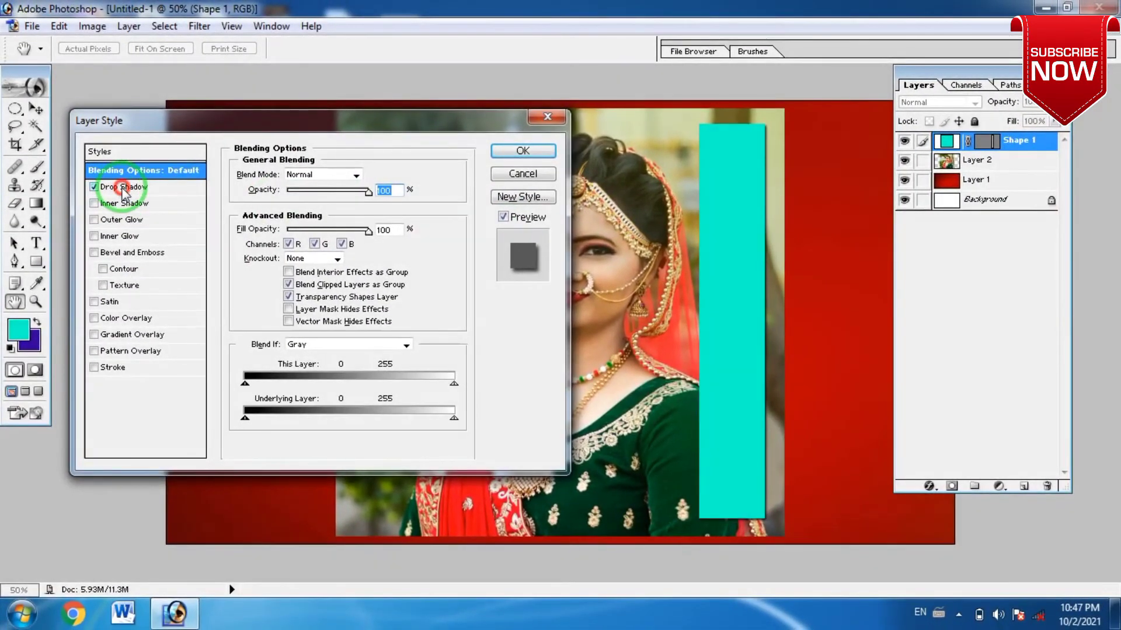
pyautogui.click(123, 188)
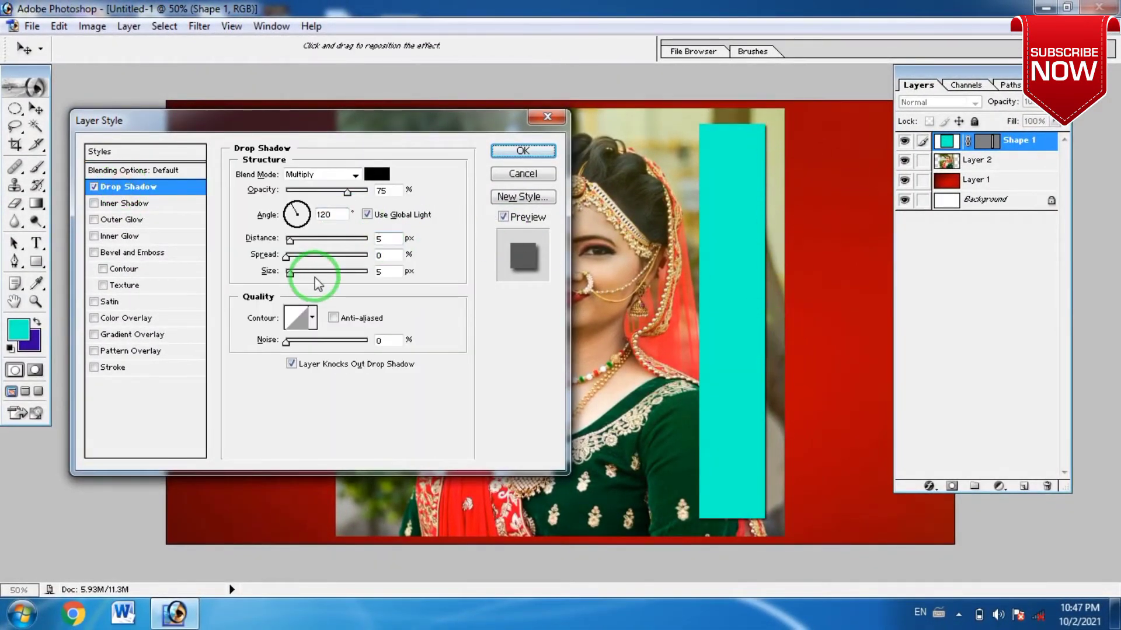
pyautogui.moveTo(290, 272)
pyautogui.mouseDown()
pyautogui.moveTo(300, 274)
pyautogui.moveTo(295, 241)
pyautogui.mouseUp()
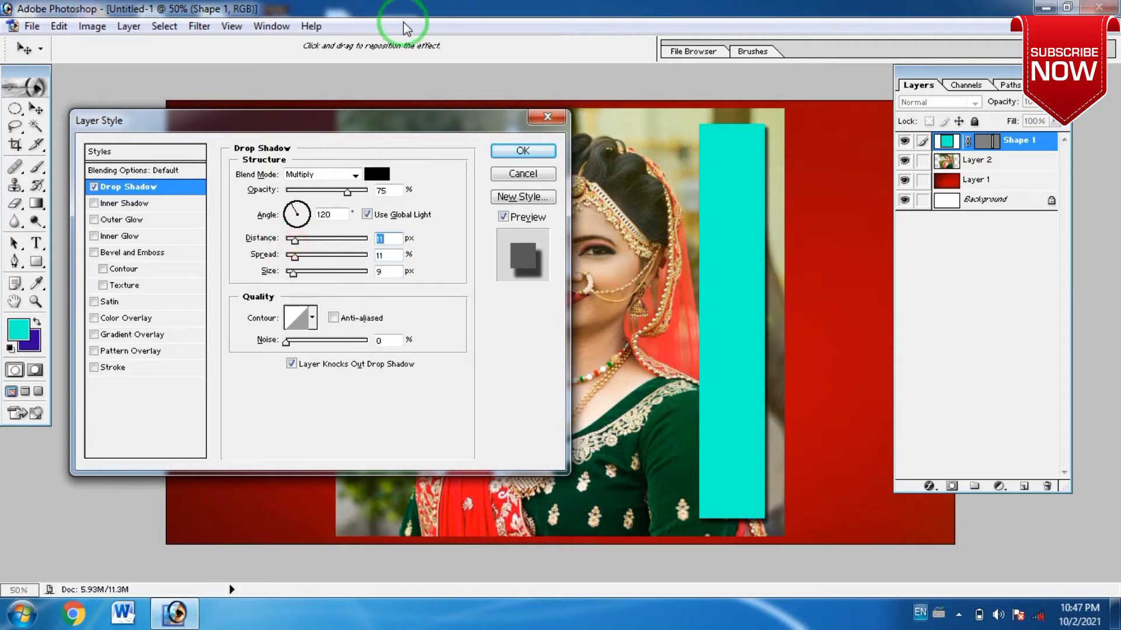
pyautogui.click(122, 222)
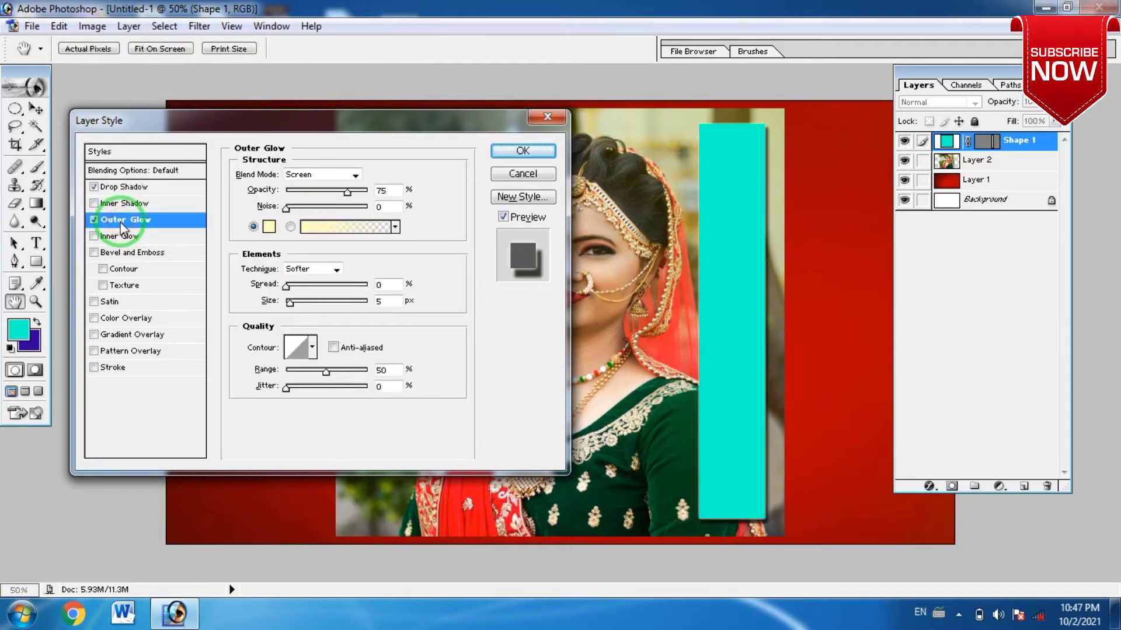
# - Make the Outer Glow black with 6% spread and 13 px size
pyautogui.click(268, 227)
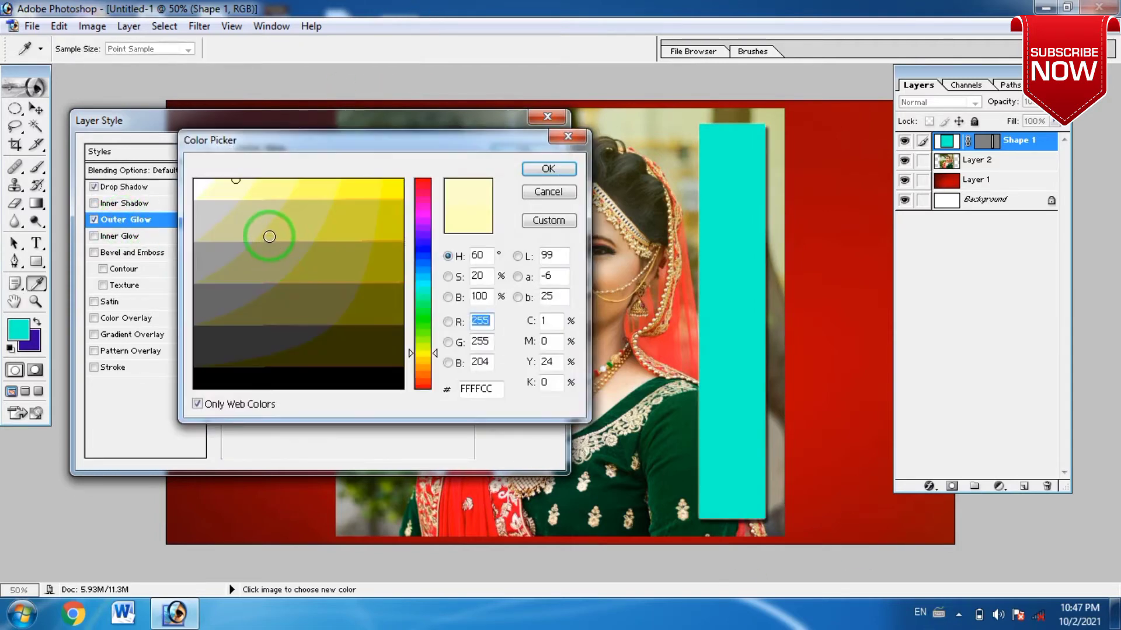
pyautogui.click(342, 381)
pyautogui.click(549, 169)
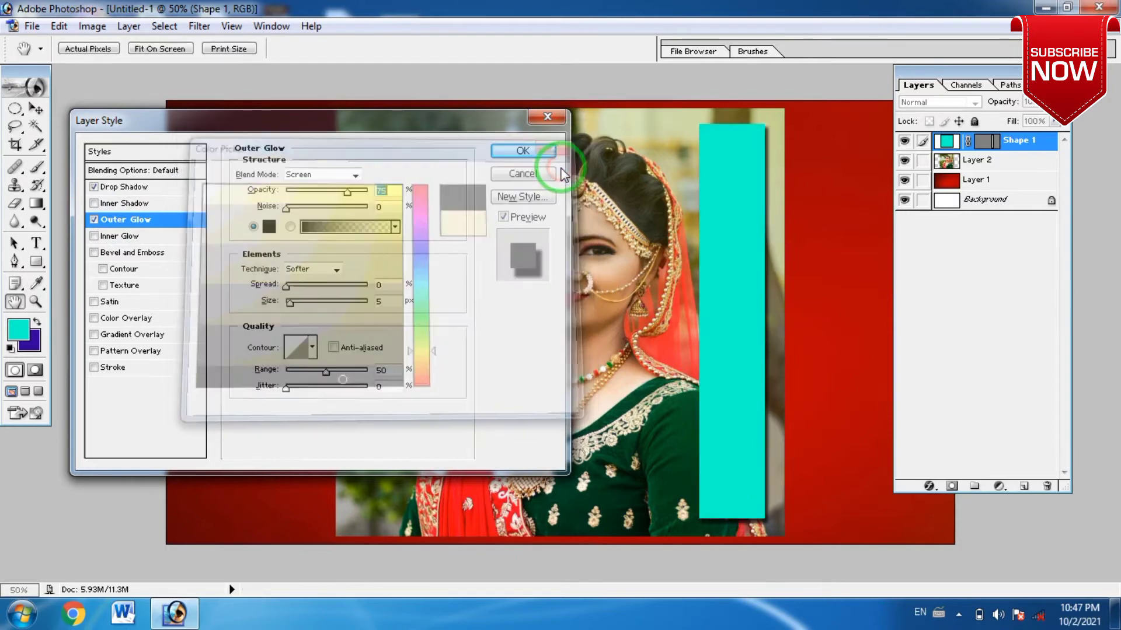
pyautogui.moveTo(286, 285); pyautogui.dragTo(291, 287)
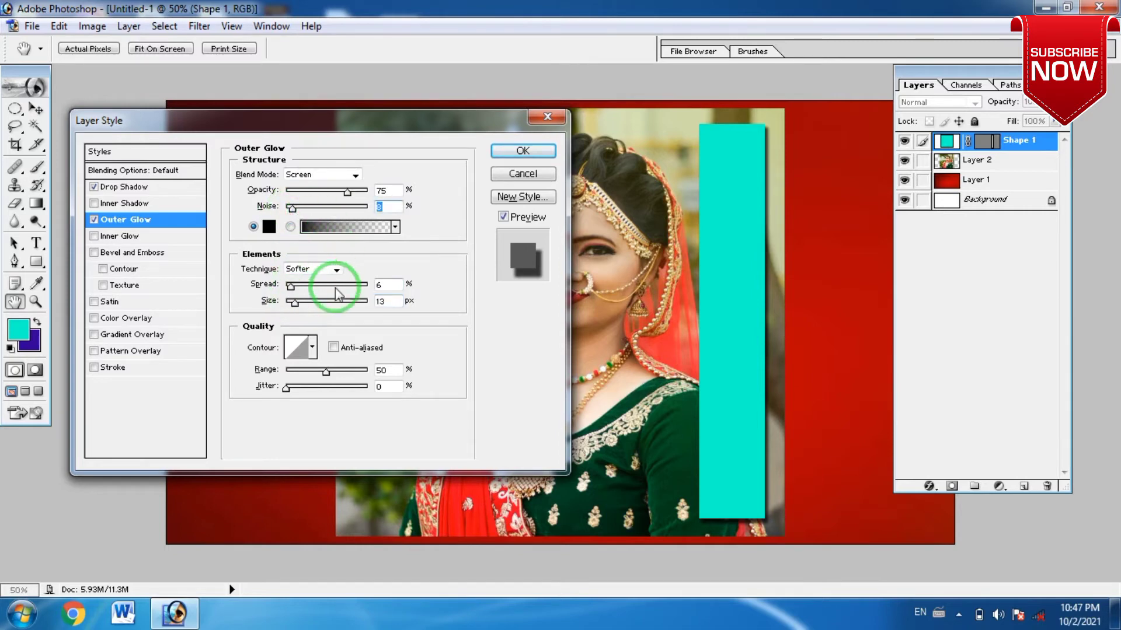
# - Add a black 6 px outside stroke at 100% opacity to Shape 1
pyautogui.click(94, 367)
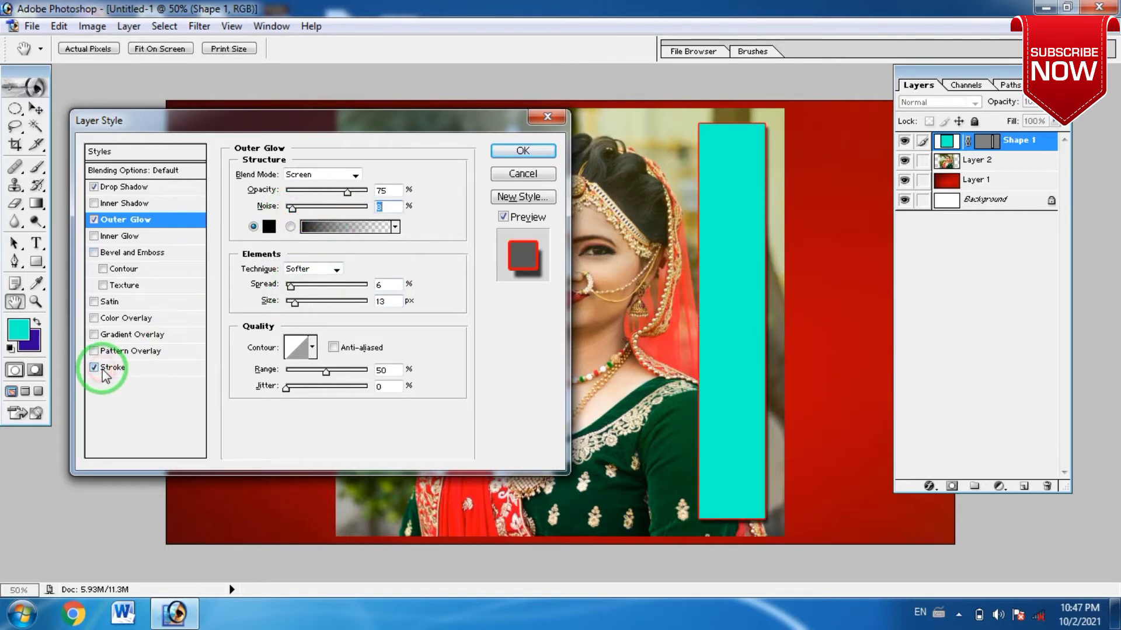
pyautogui.click(105, 375)
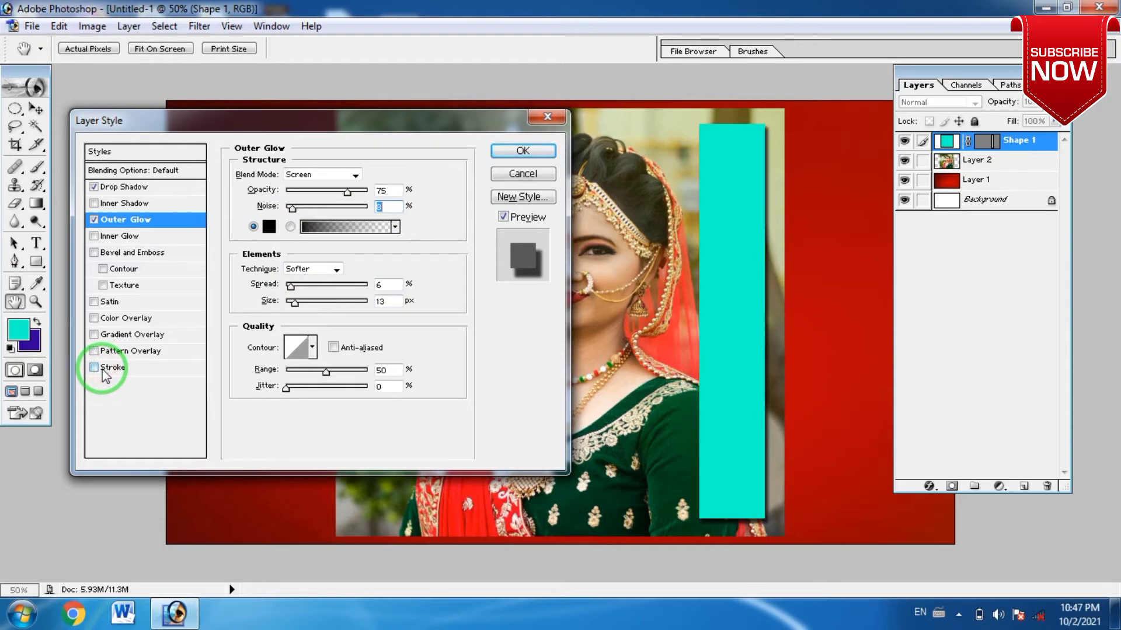
pyautogui.click(95, 368)
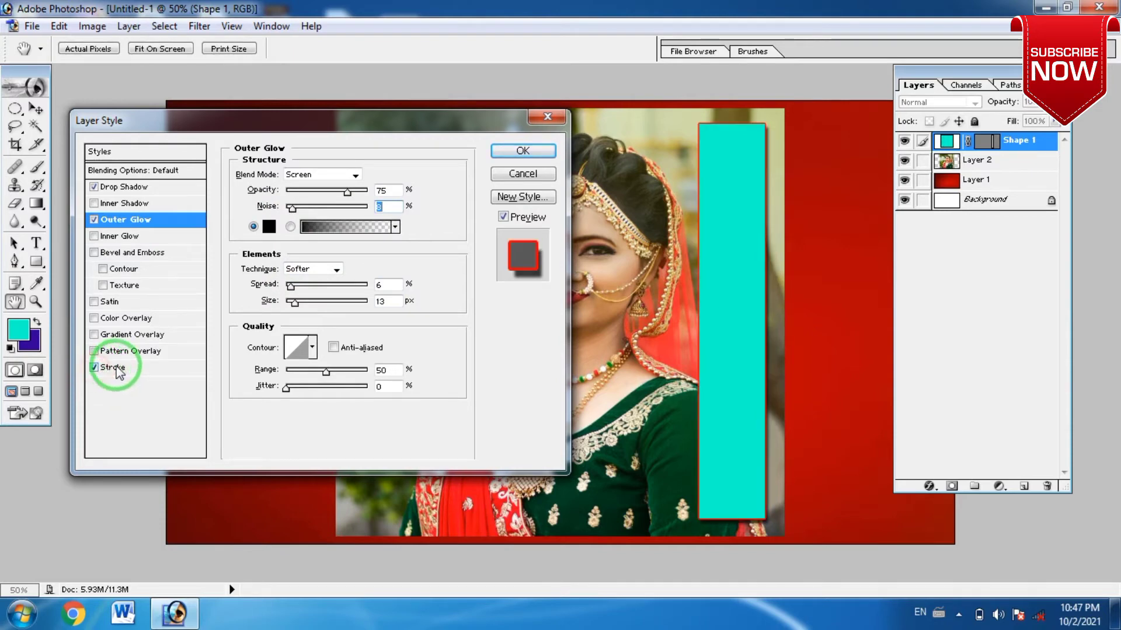
pyautogui.click(116, 369)
pyautogui.click(270, 265)
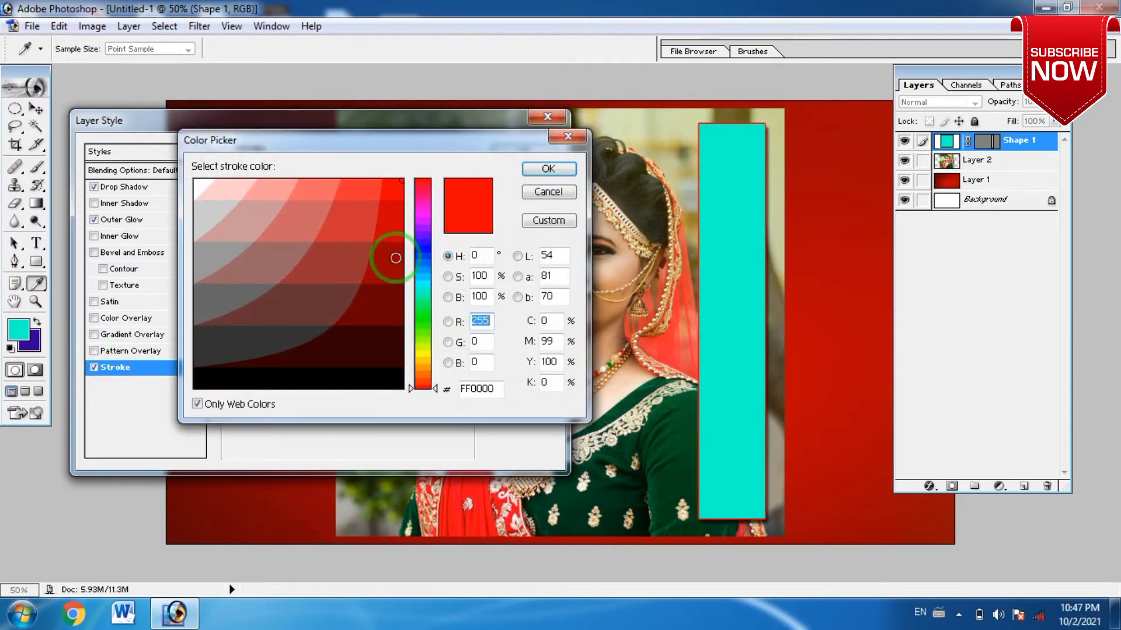
pyautogui.click(383, 371)
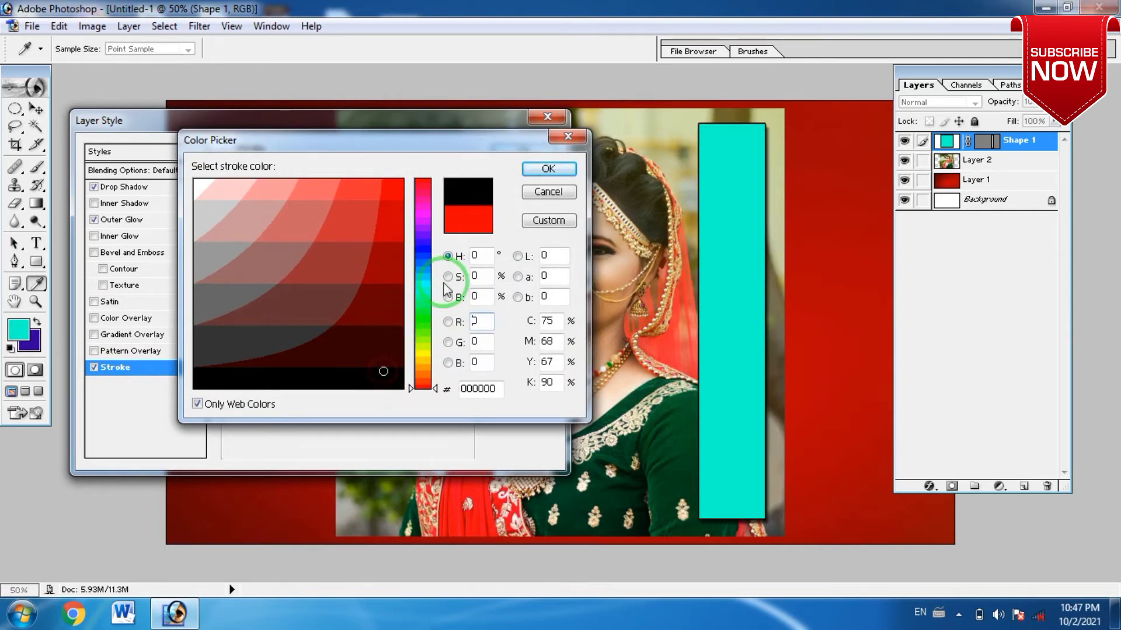
pyautogui.click(536, 170)
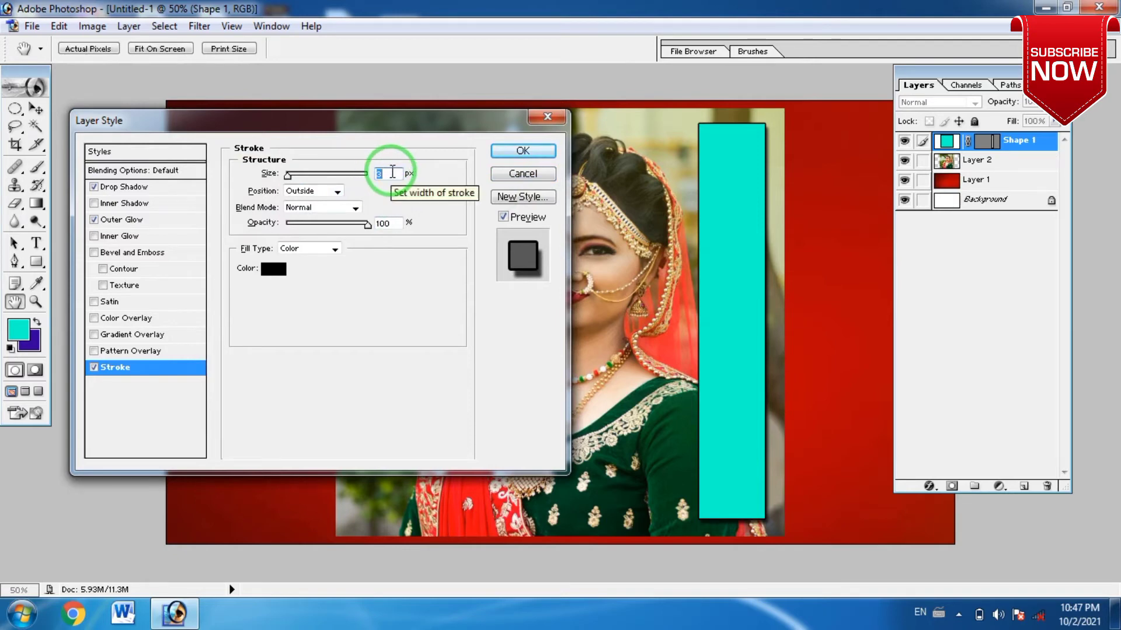
pyautogui.write('6')
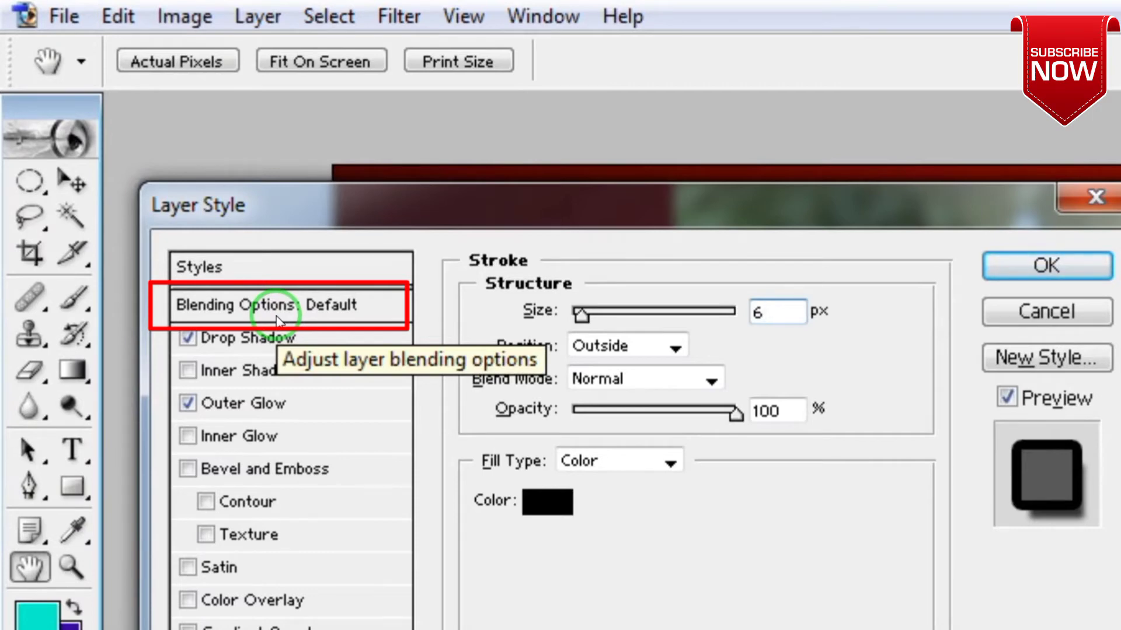
# - Give Shape 1 a Fill Opacity of 0 and Deep knockout in its Blending Options
pyautogui.click(278, 318)
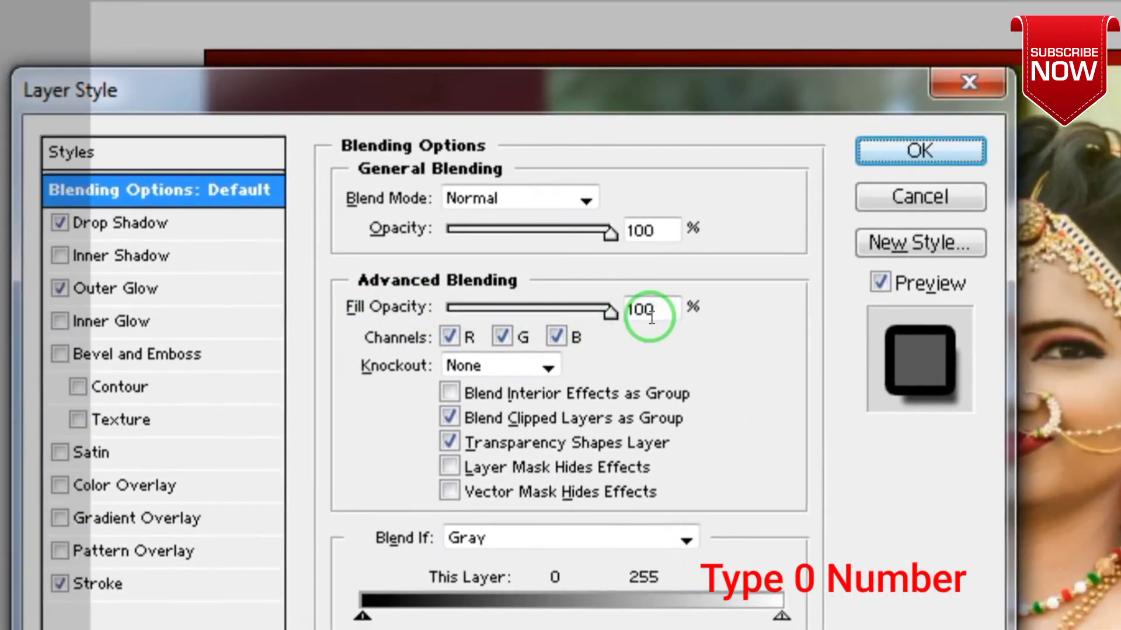
pyautogui.click(545, 314)
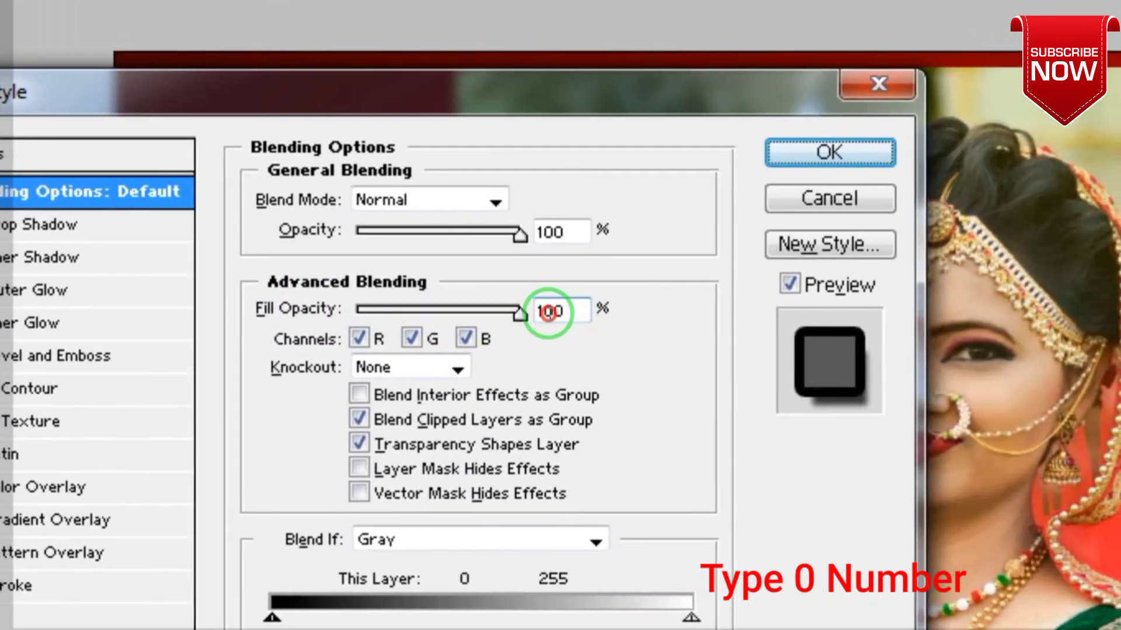
pyautogui.write('0')
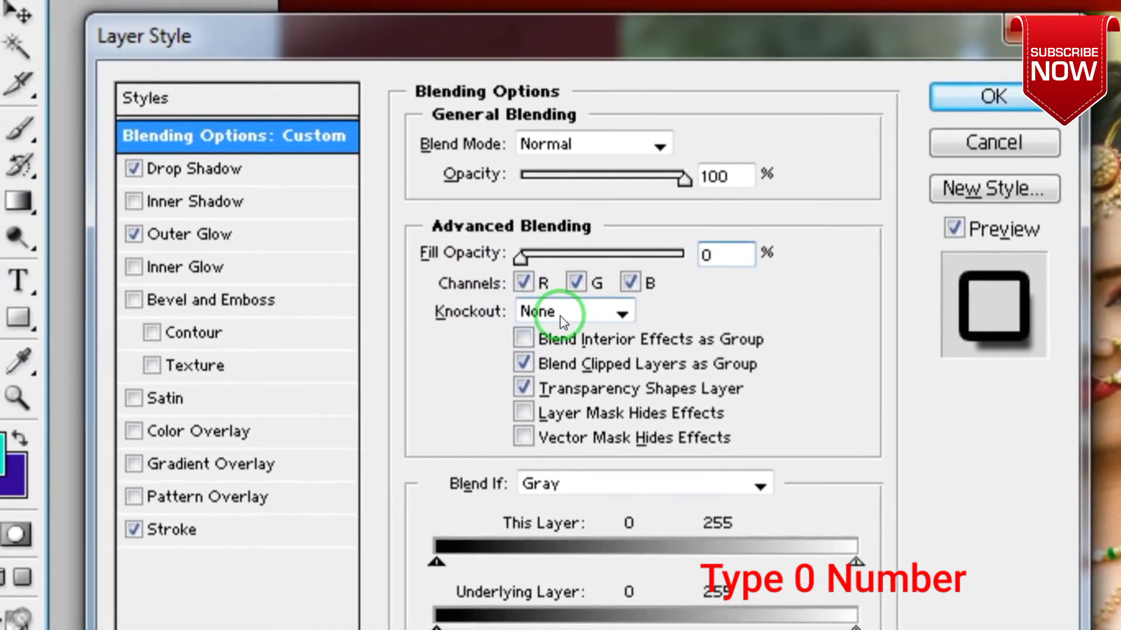
pyautogui.click(559, 316)
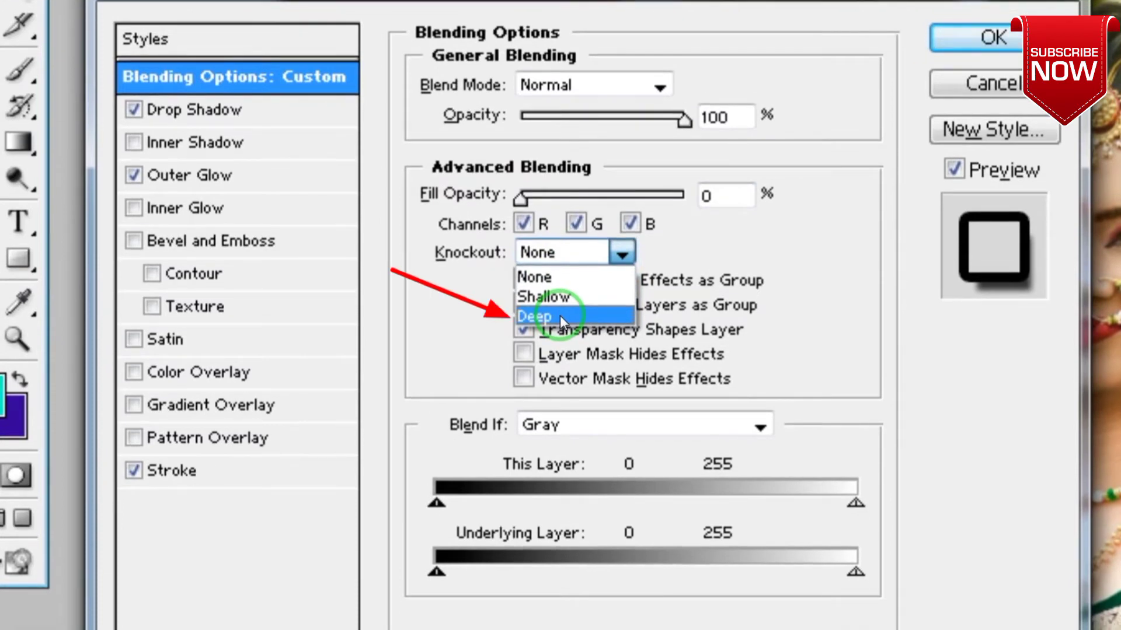
pyautogui.click(559, 315)
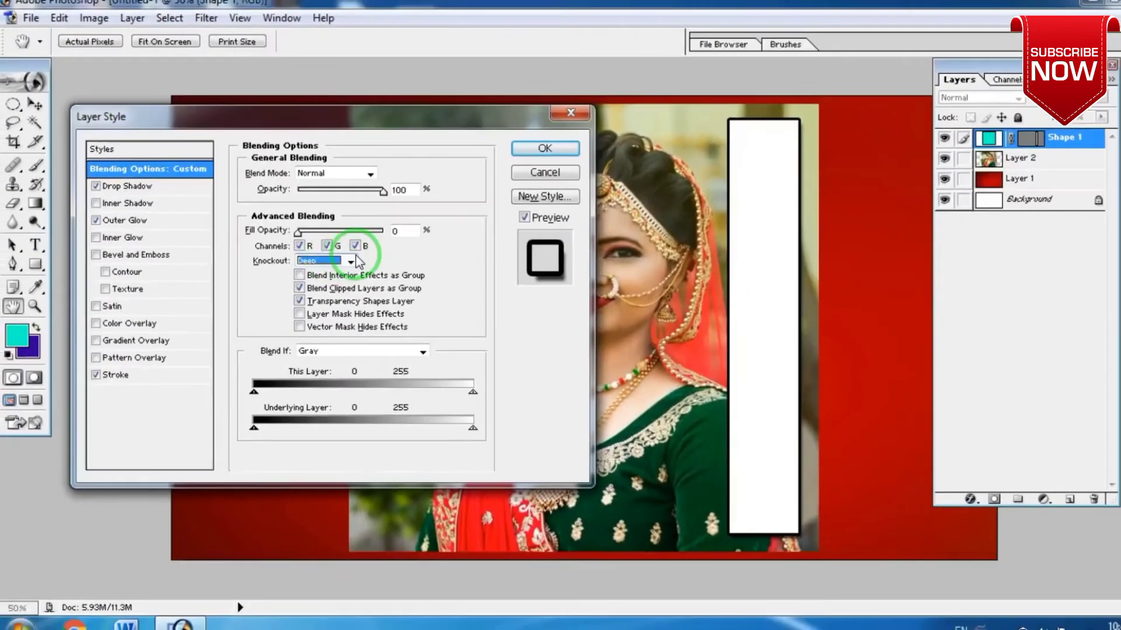
pyautogui.click(506, 153)
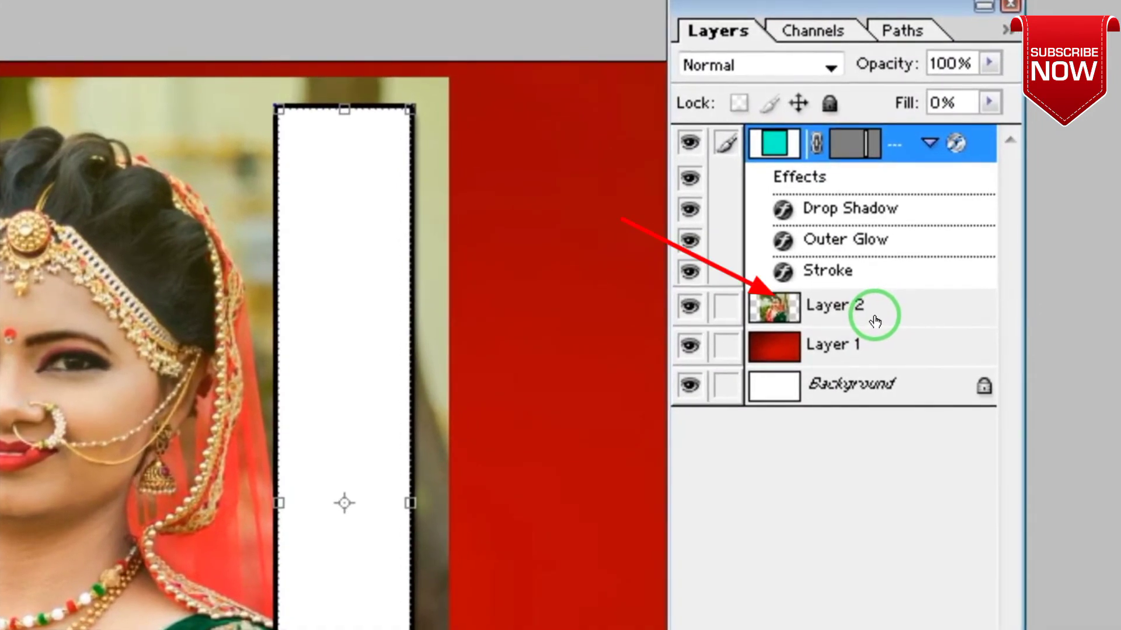
# - Select Layer 2, the bride photo layer, in the Layers panel
pyautogui.click(867, 318)
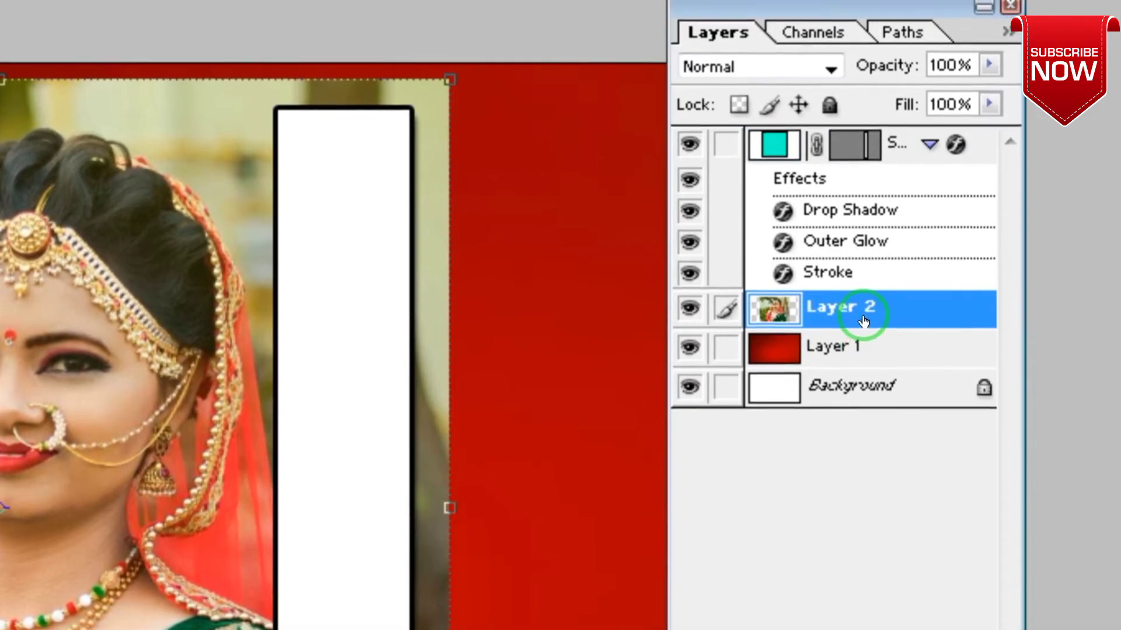
# - Move Layer 2 beneath Layer 1 so the red gradient hides the portrait
pyautogui.moveTo(863, 322); pyautogui.dragTo(868, 315)
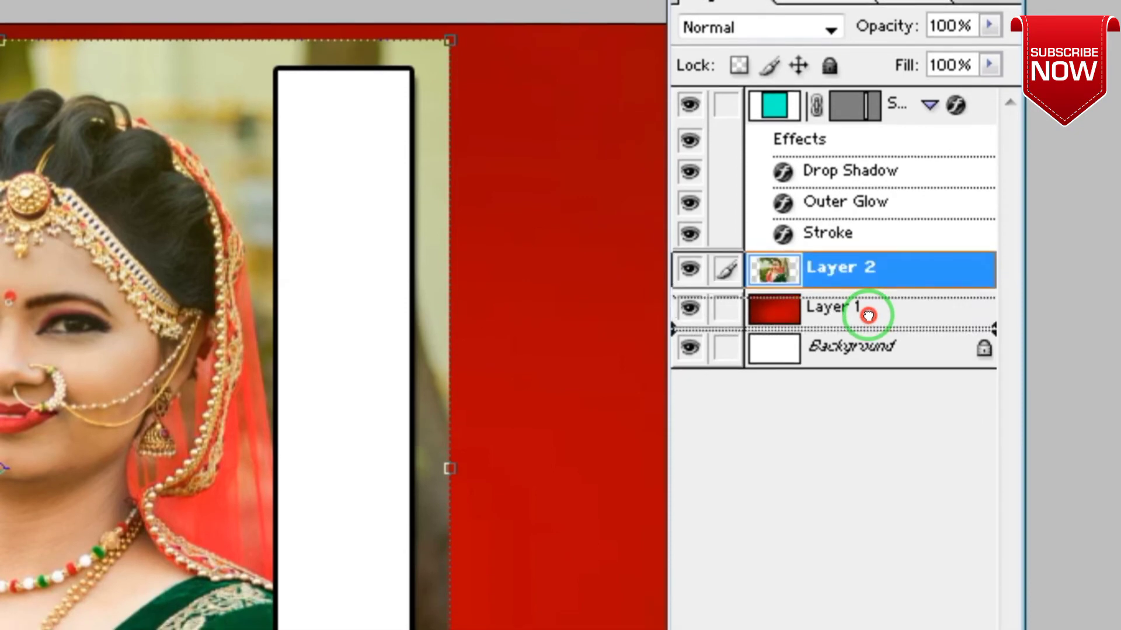
pyautogui.moveTo(868, 316); pyautogui.dragTo(868, 321)
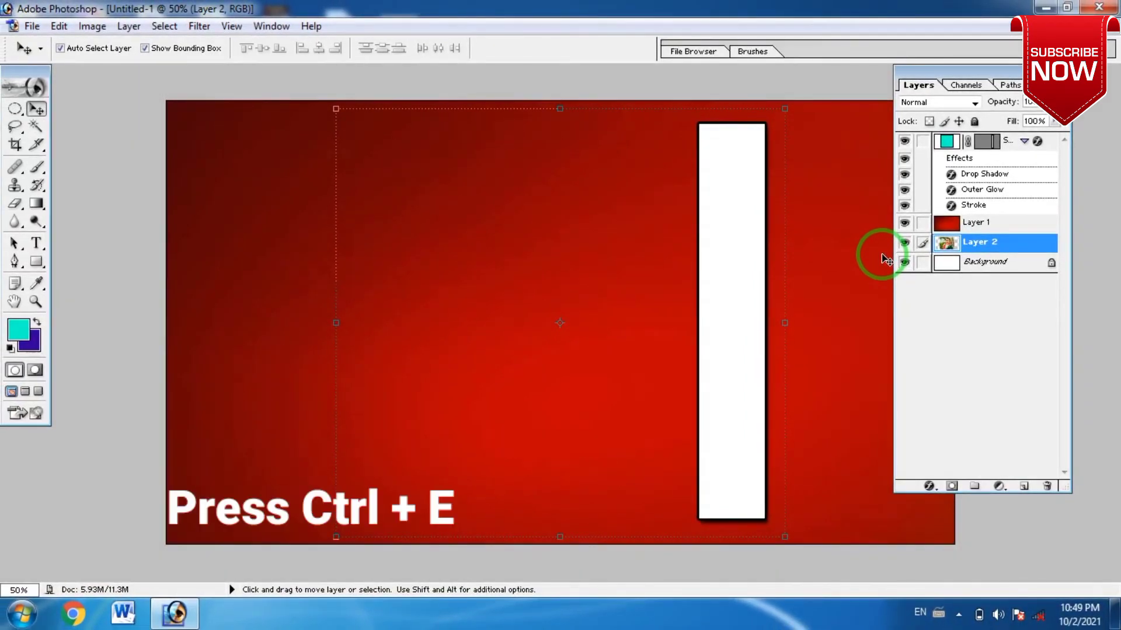
# - Merge the photo into Background, shift the framed strip further right, and collapse its effects
pyautogui.hotkey('ctrl', 'e')
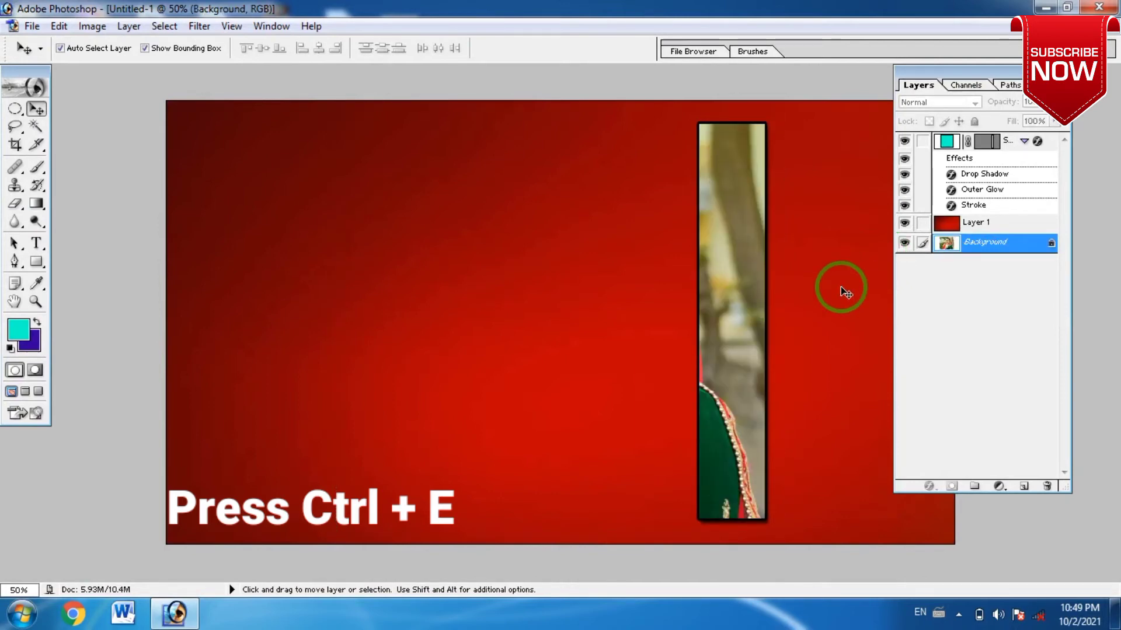
pyautogui.moveTo(720, 313)
pyautogui.mouseDown()
pyautogui.moveTo(470, 325)
pyautogui.moveTo(593, 318)
pyautogui.mouseUp()
pyautogui.moveTo(657, 317)
pyautogui.mouseDown()
pyautogui.moveTo(751, 315)
pyautogui.moveTo(729, 313)
pyautogui.mouseUp()
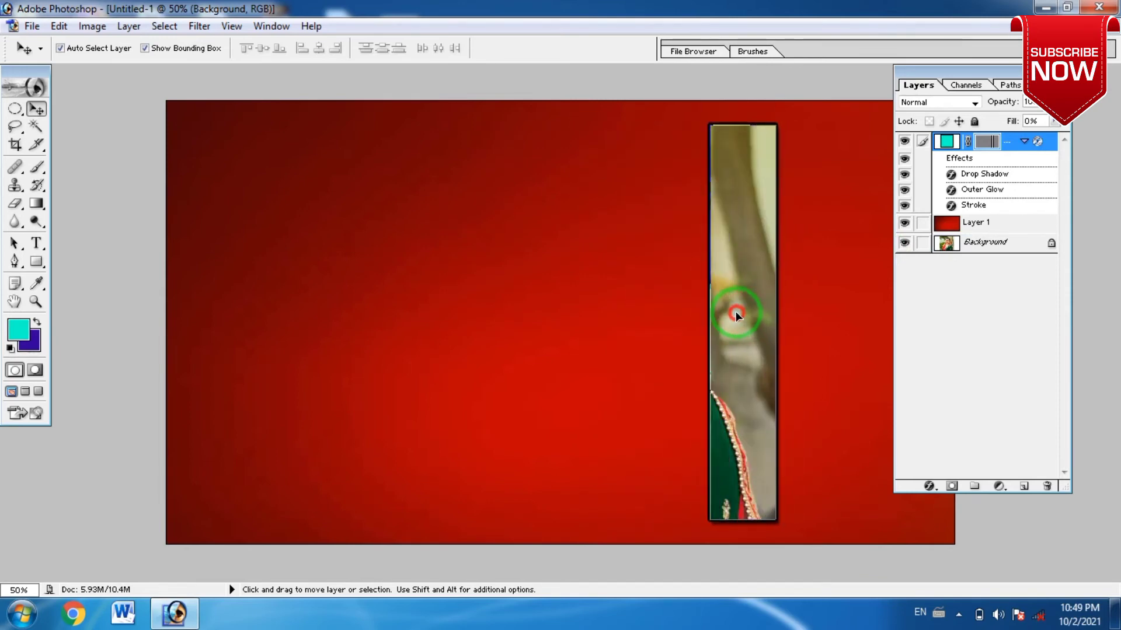
pyautogui.click(916, 222)
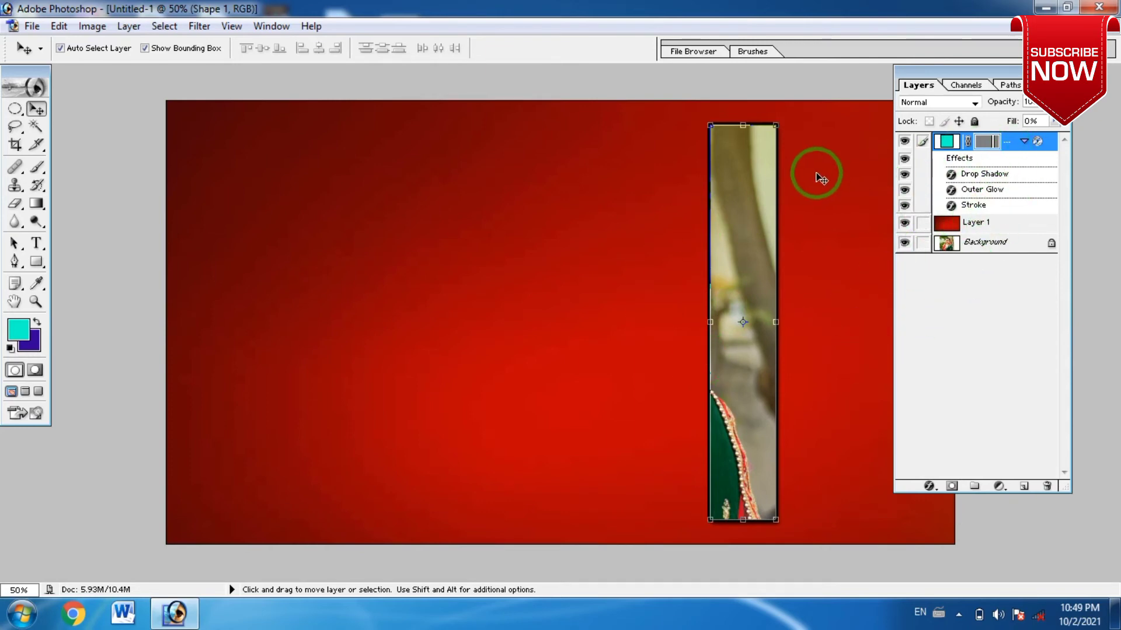
pyautogui.click(1023, 142)
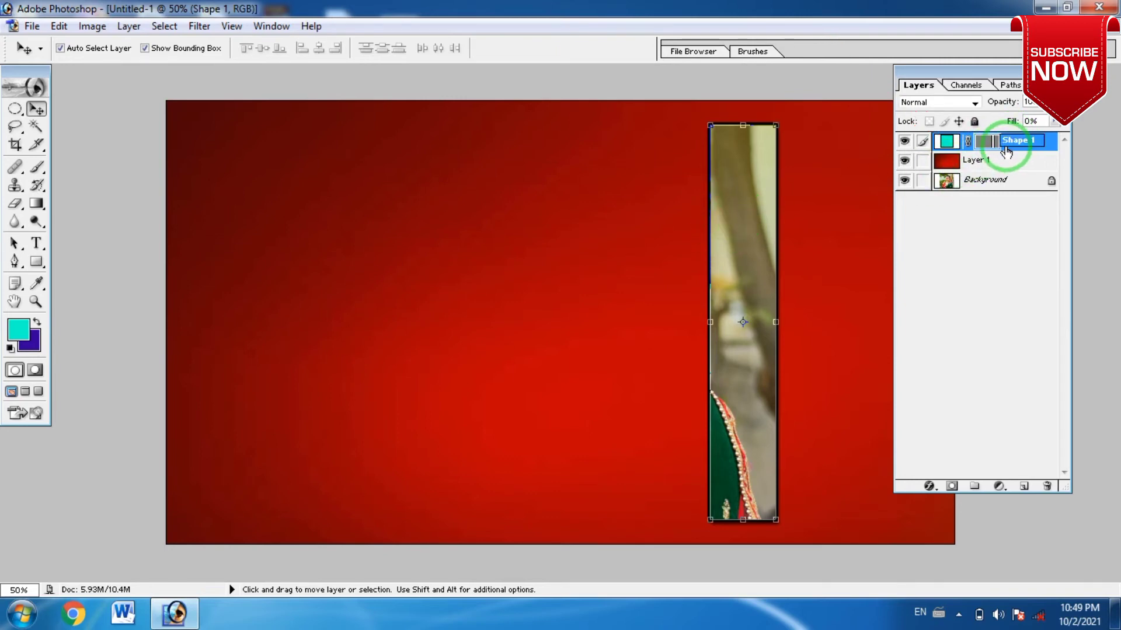
# - Alt-drag strip copies leftward until six staggered black-framed strips span the portrait
pyautogui.press('Return')
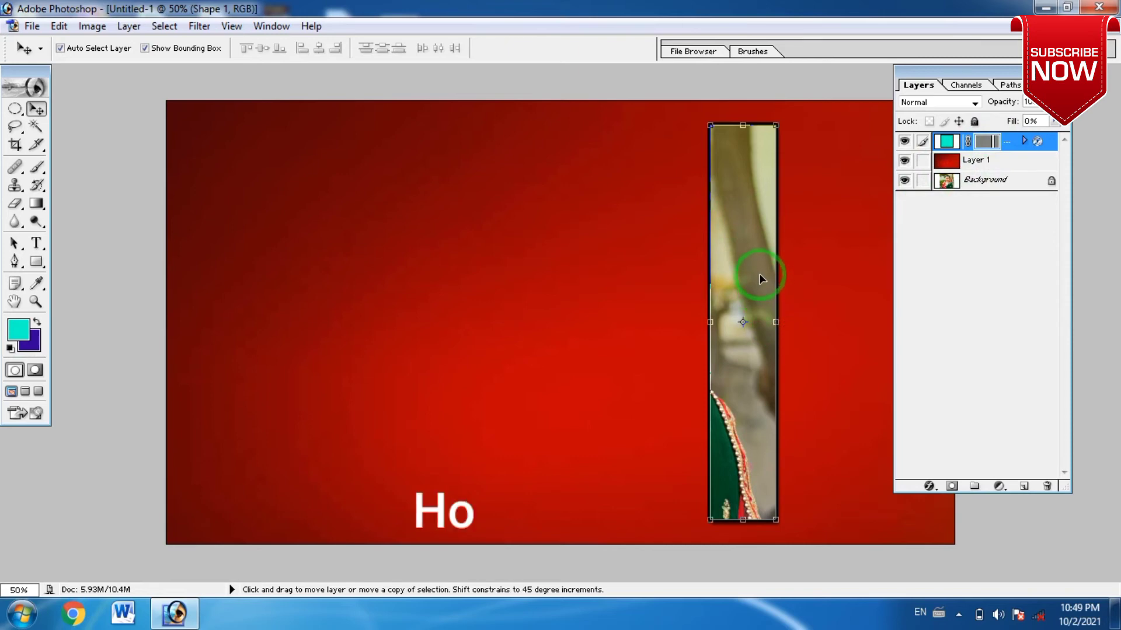
pyautogui.moveTo(730, 271); pyautogui.dragTo(681, 267)
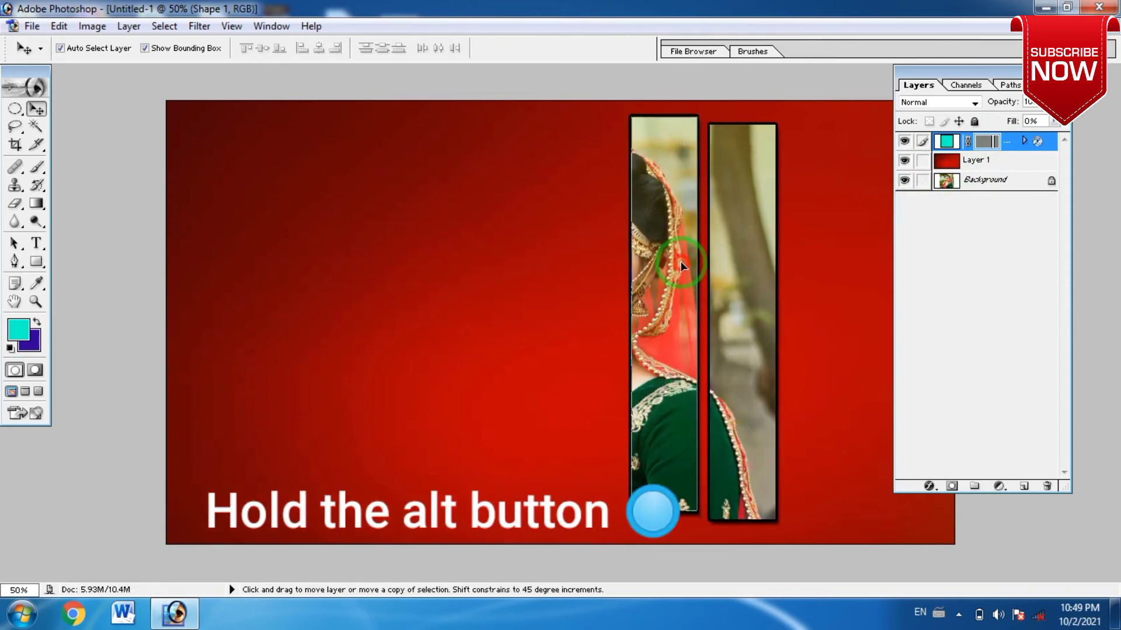
pyautogui.moveTo(681, 267); pyautogui.dragTo(609, 283)
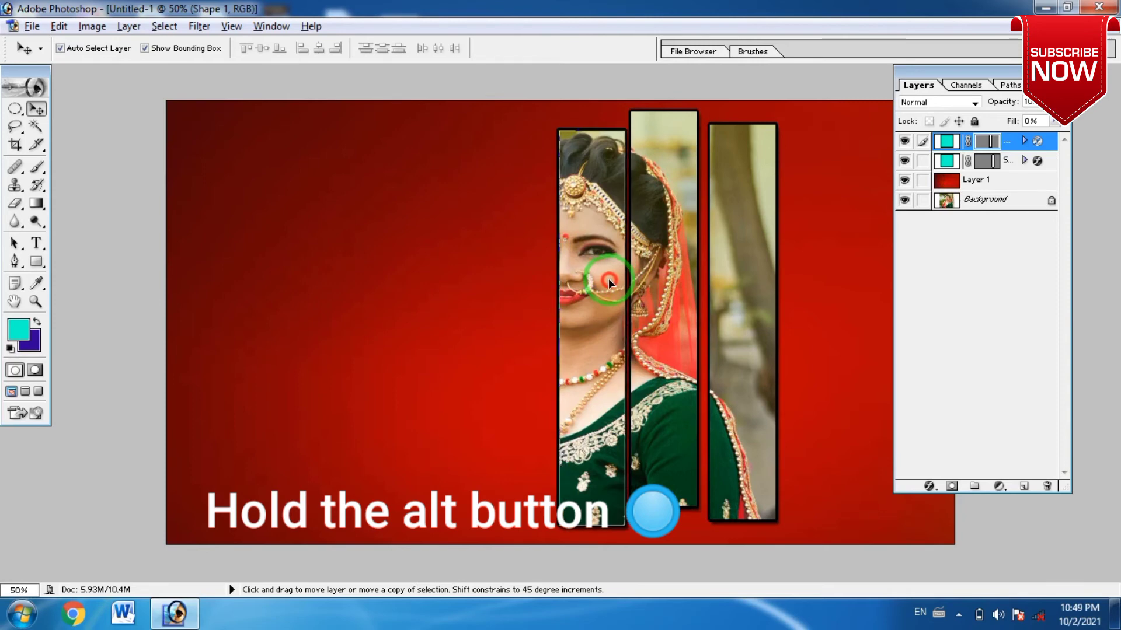
pyautogui.moveTo(608, 283)
pyautogui.mouseDown()
pyautogui.moveTo(538, 285)
pyautogui.moveTo(531, 296)
pyautogui.mouseUp()
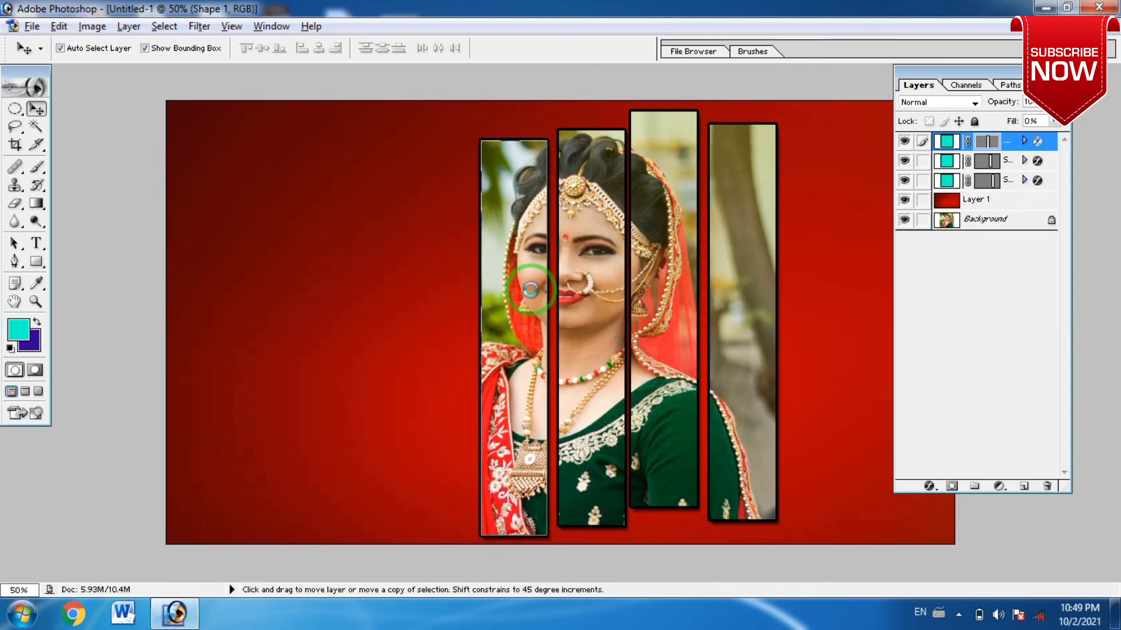
pyautogui.moveTo(530, 298)
pyautogui.mouseDown()
pyautogui.moveTo(530, 288)
pyautogui.moveTo(478, 360)
pyautogui.moveTo(463, 351)
pyautogui.mouseUp()
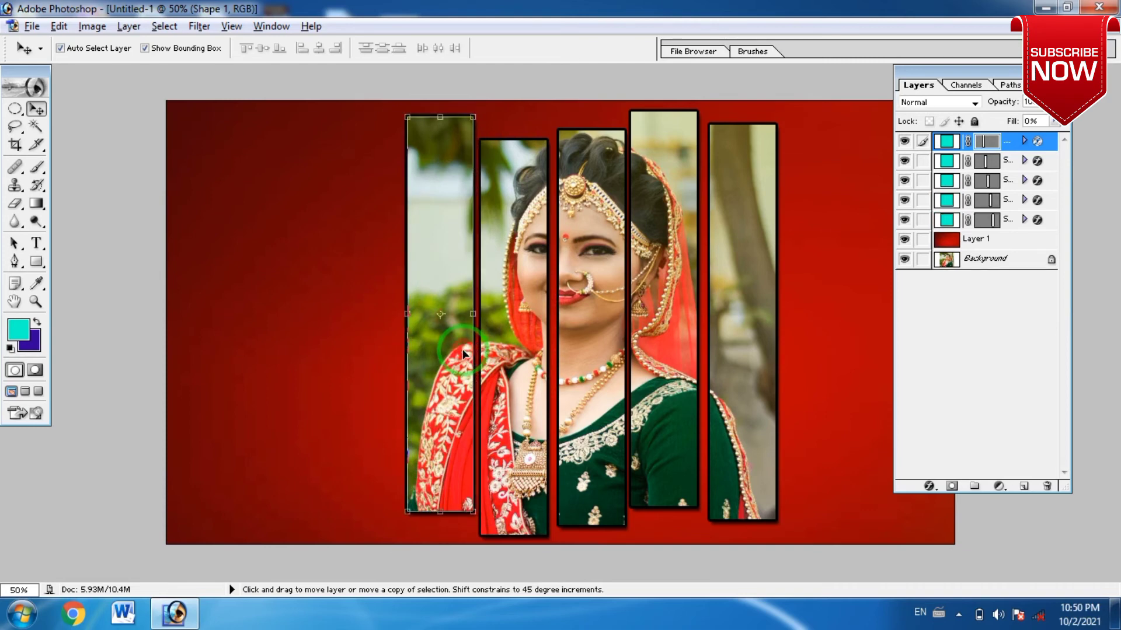
pyautogui.moveTo(462, 349)
pyautogui.mouseDown()
pyautogui.moveTo(422, 395)
pyautogui.moveTo(413, 391)
pyautogui.mouseUp()
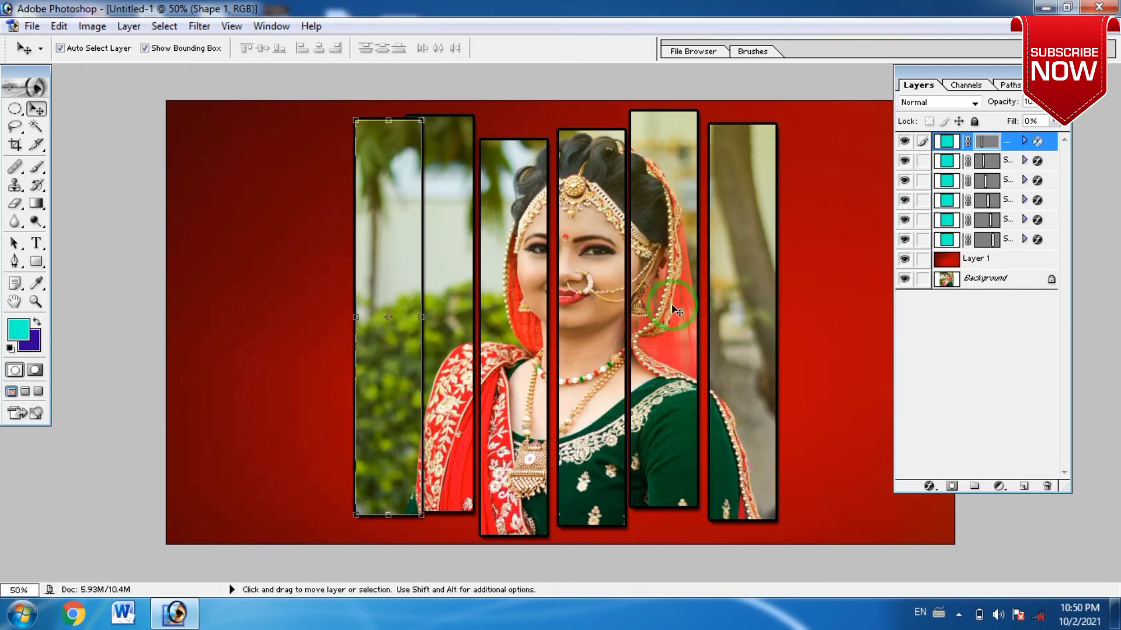
pyautogui.click(590, 172)
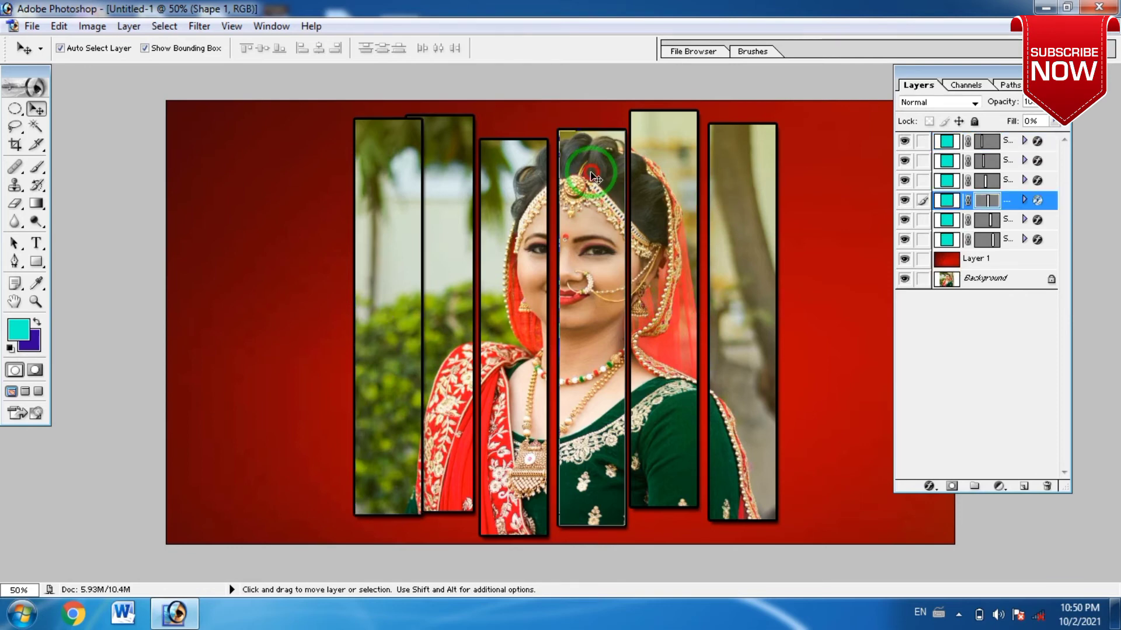
pyautogui.hotkey('ctrl', 't')
pyautogui.moveTo(630, 121); pyautogui.dragTo(675, 137)
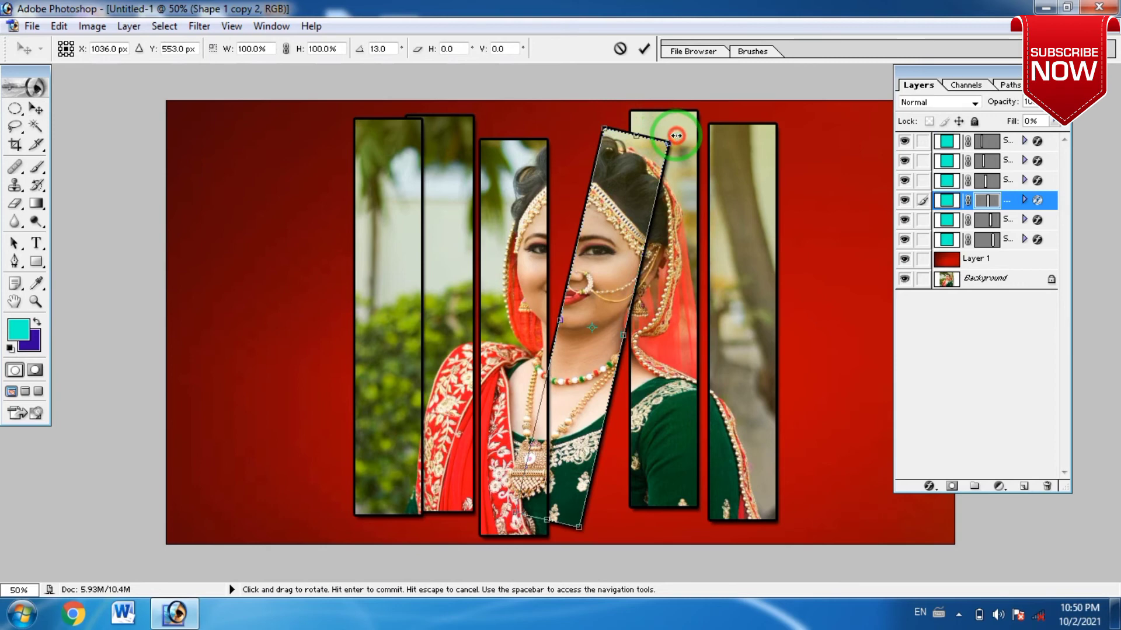
pyautogui.click(37, 110)
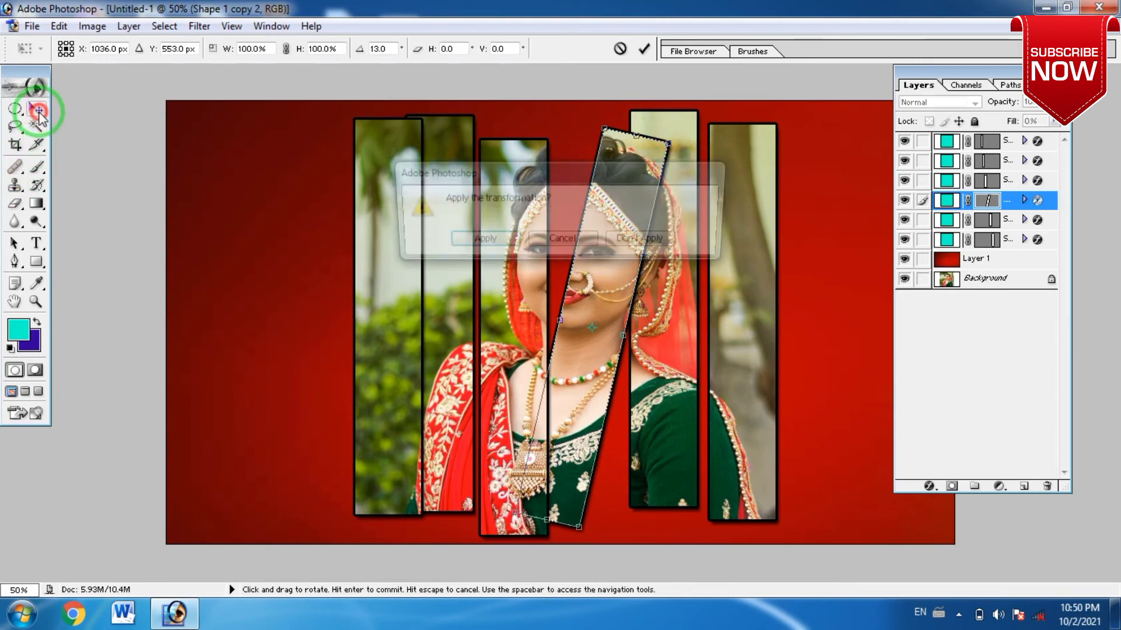
pyautogui.click(453, 246)
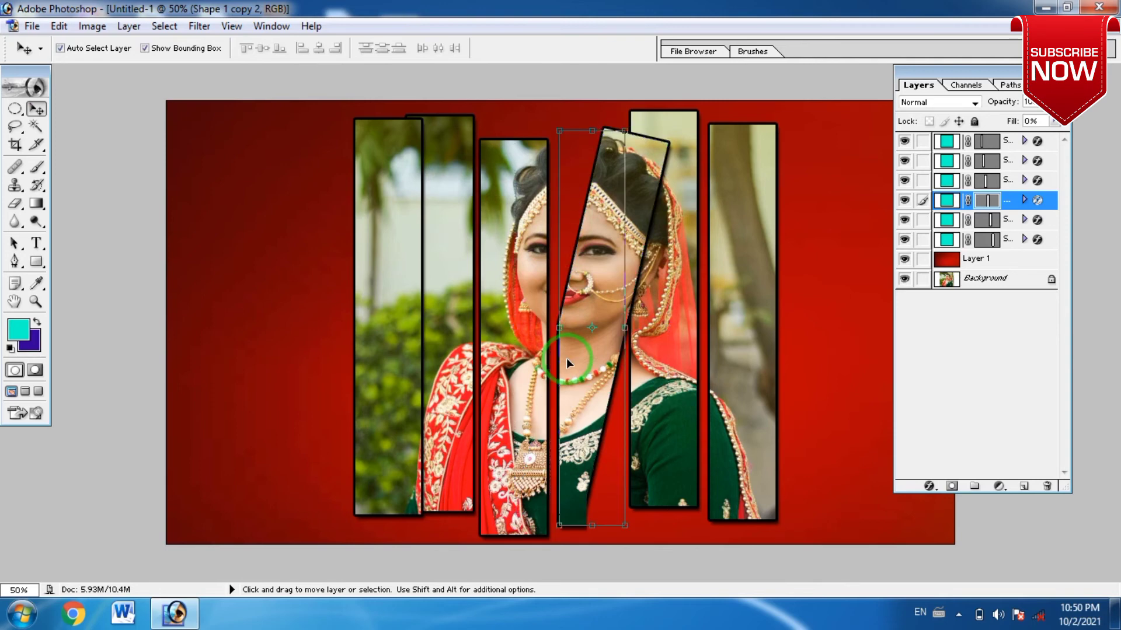
pyautogui.hotkey('ctrl', 'z')
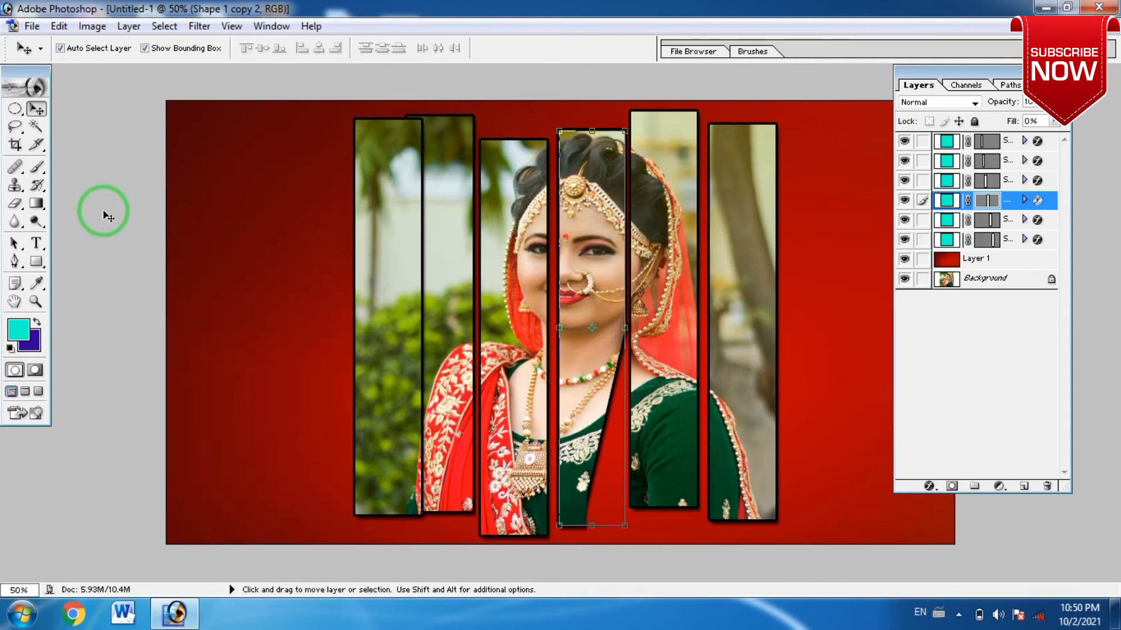
pyautogui.hotkey('ctrl', 'alt', 'z')
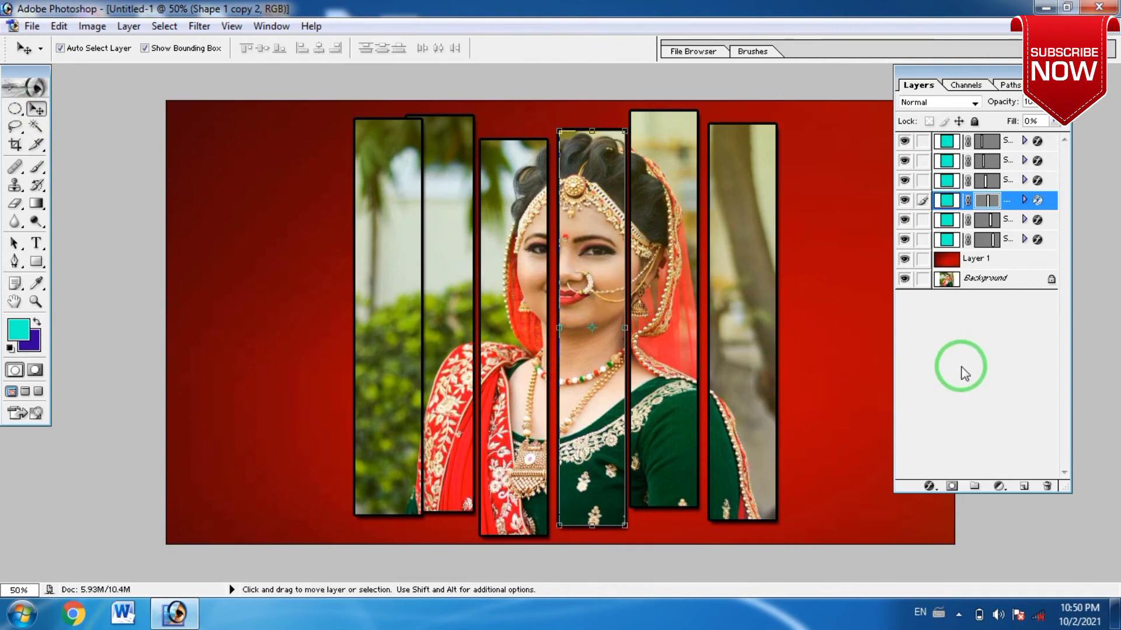
# - Select the red Layer 1 and restore the composition to a floating window
pyautogui.click(977, 265)
pyautogui.click(867, 161)
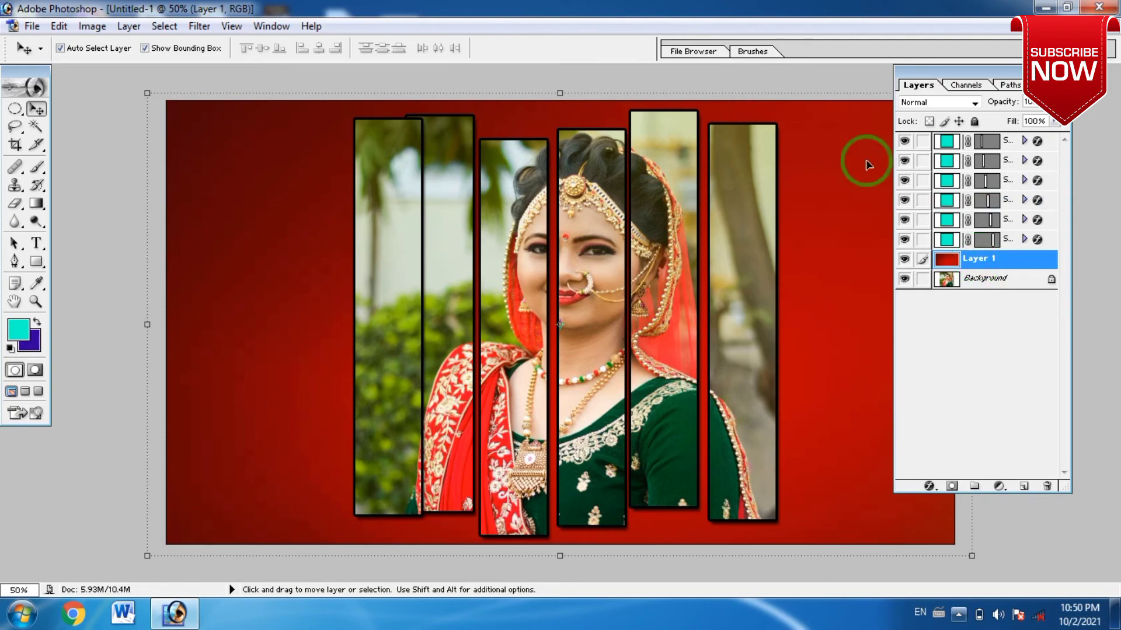
pyautogui.click(1096, 25)
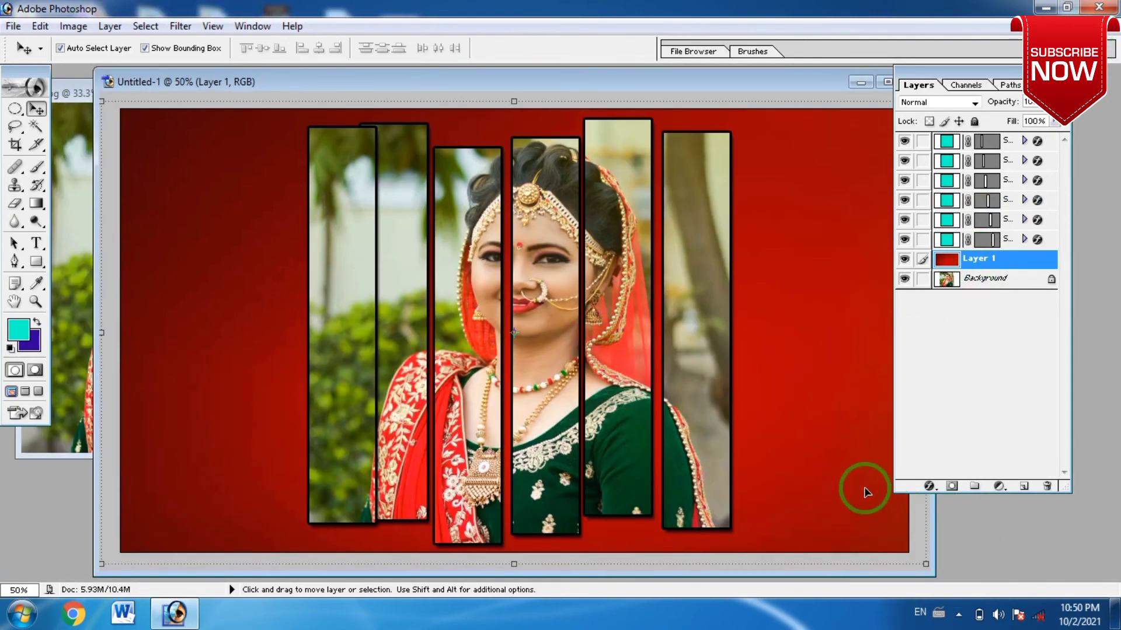
# - Open tzH6d57.jpg and drag the forest photo into Untitled-1 as Layer 2
pyautogui.doubleClick(1007, 540)
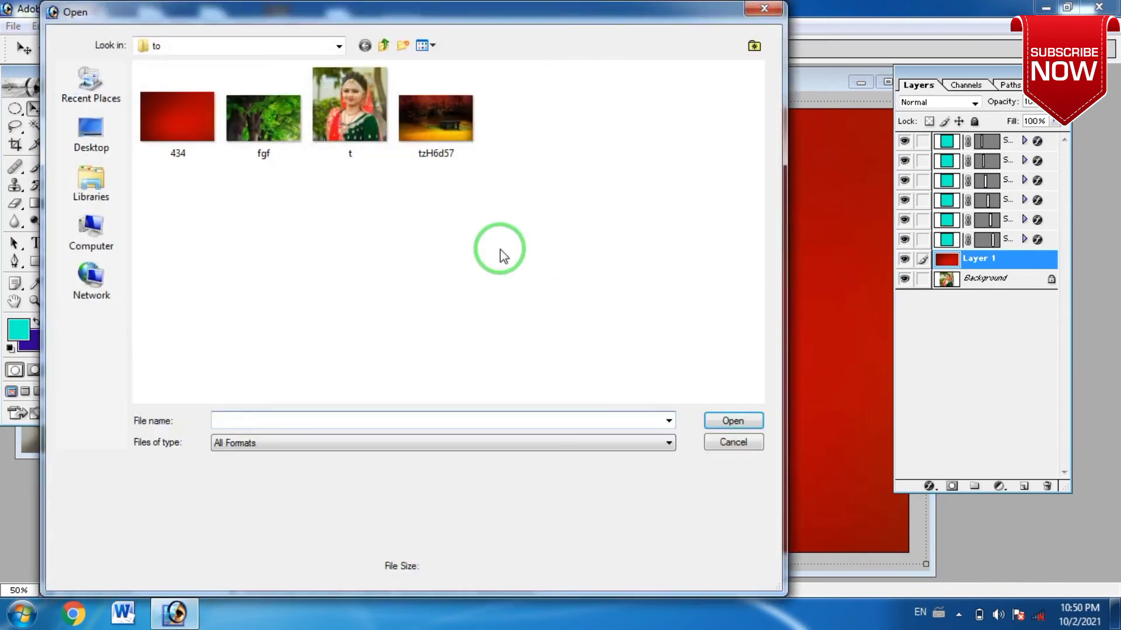
pyautogui.doubleClick(447, 111)
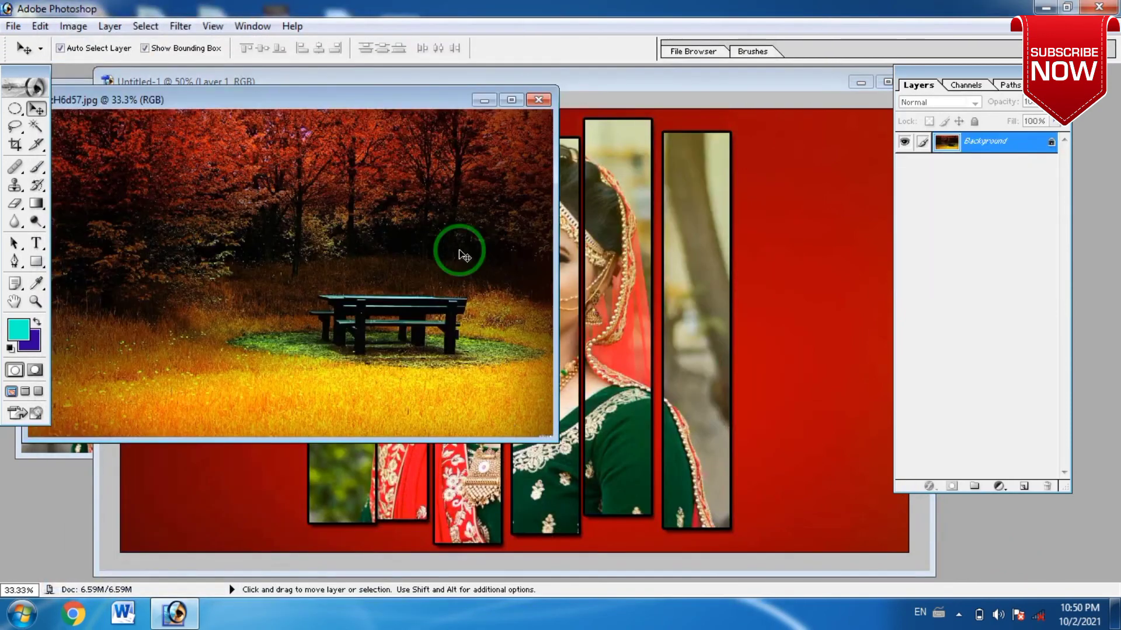
pyautogui.moveTo(464, 255); pyautogui.dragTo(629, 240)
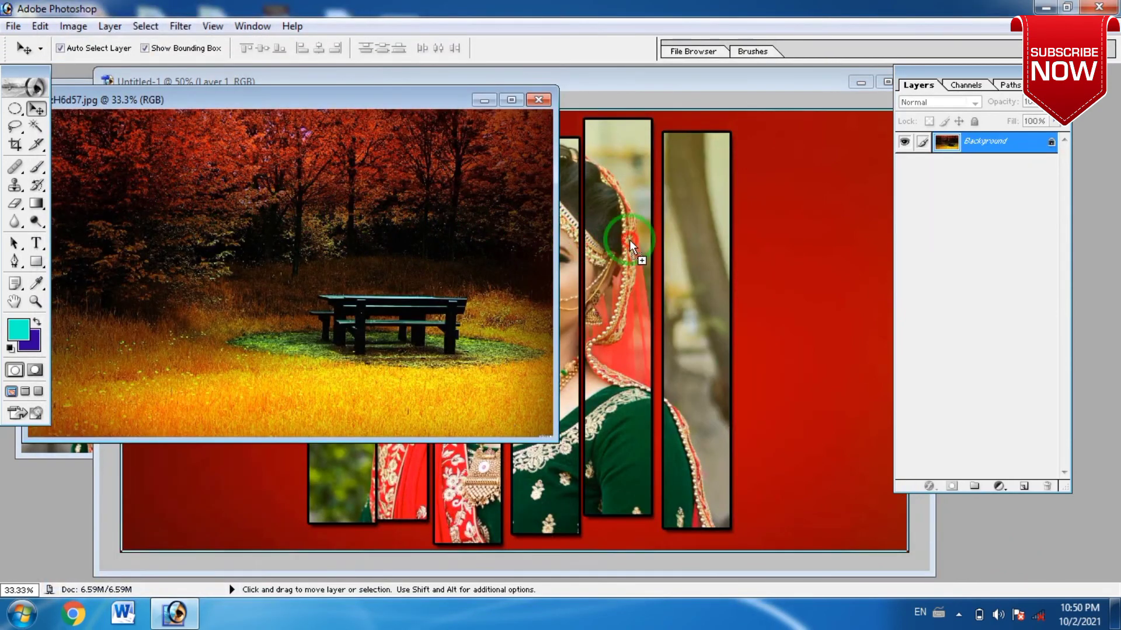
pyautogui.moveTo(773, 245); pyautogui.dragTo(268, 208)
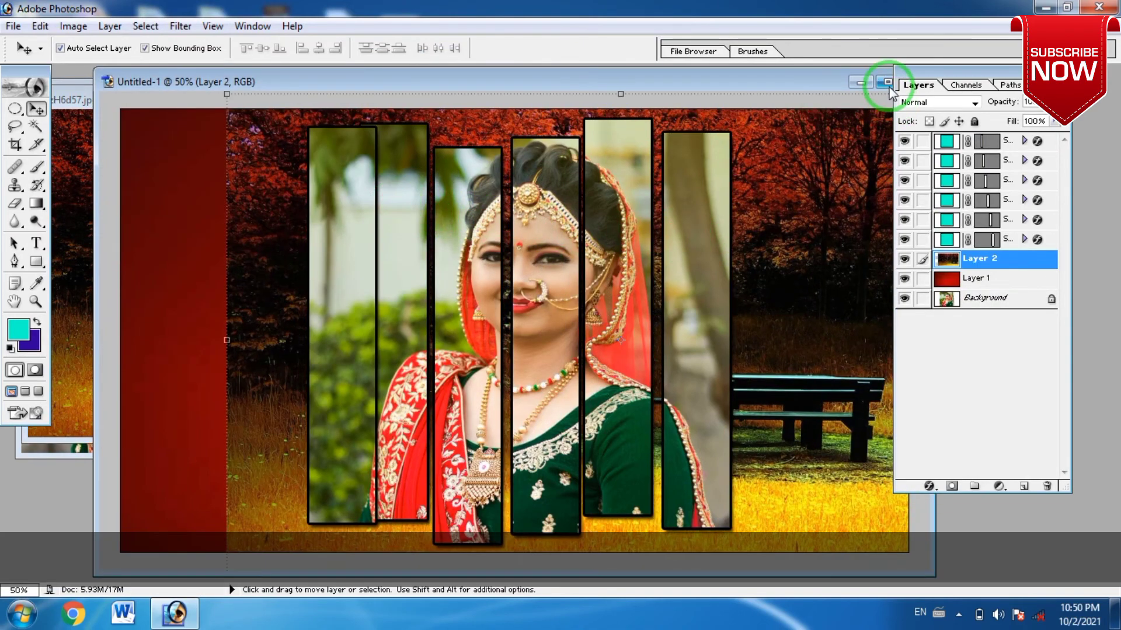
pyautogui.click(888, 83)
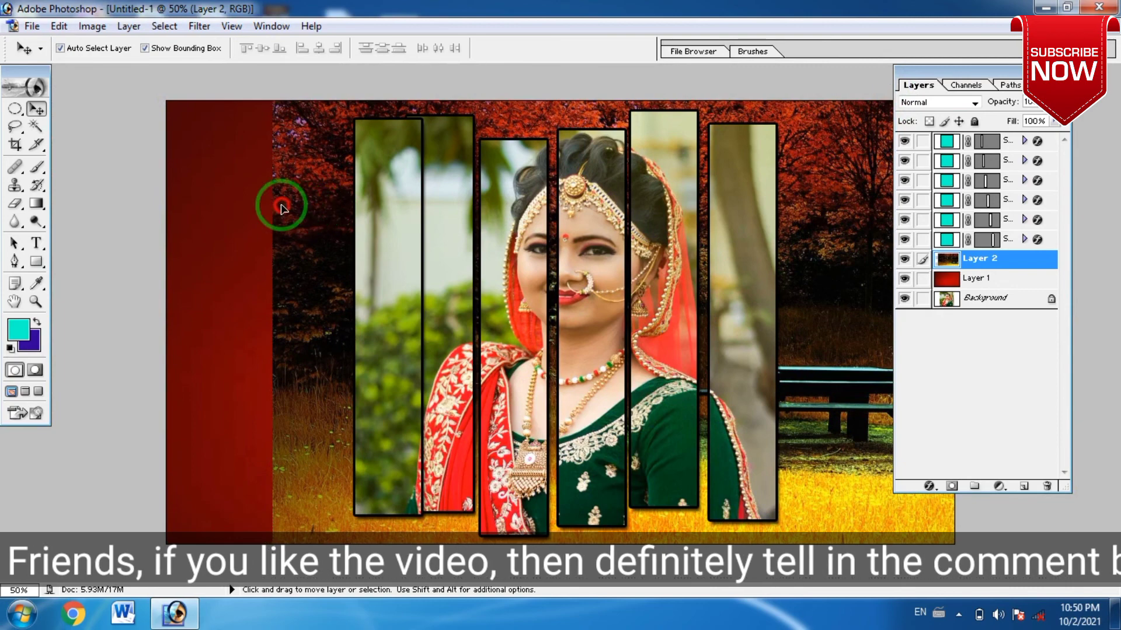
# - Shift the forest photo left until it covers the whole canvas
pyautogui.moveTo(281, 208)
pyautogui.mouseDown()
pyautogui.moveTo(200, 193)
pyautogui.moveTo(200, 182)
pyautogui.moveTo(199, 198)
pyautogui.mouseUp()
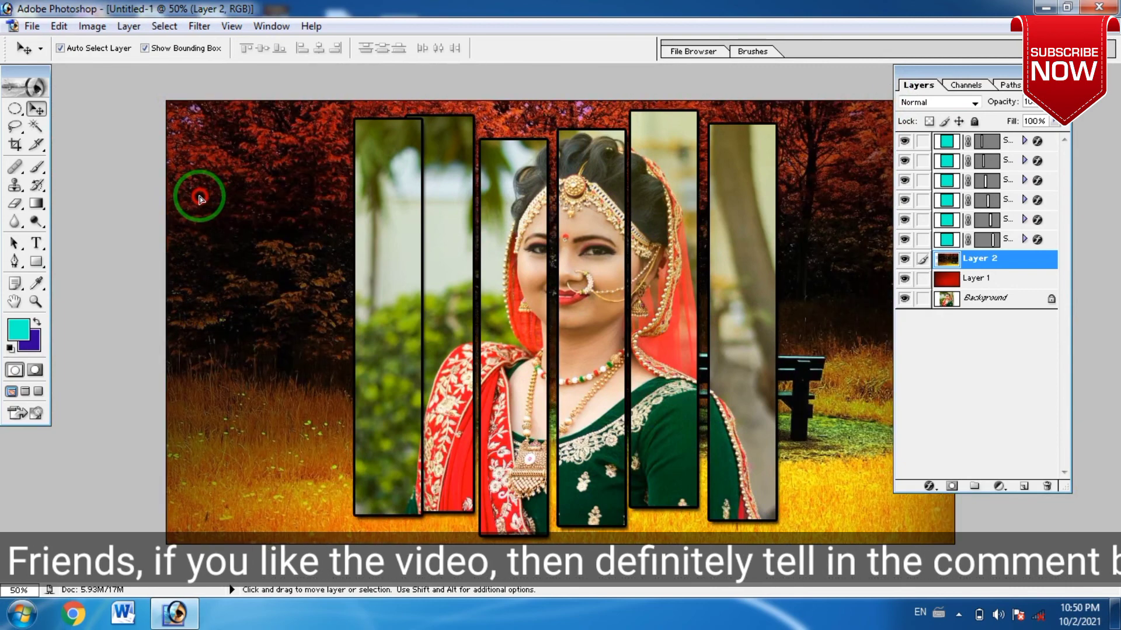
pyautogui.click(176, 99)
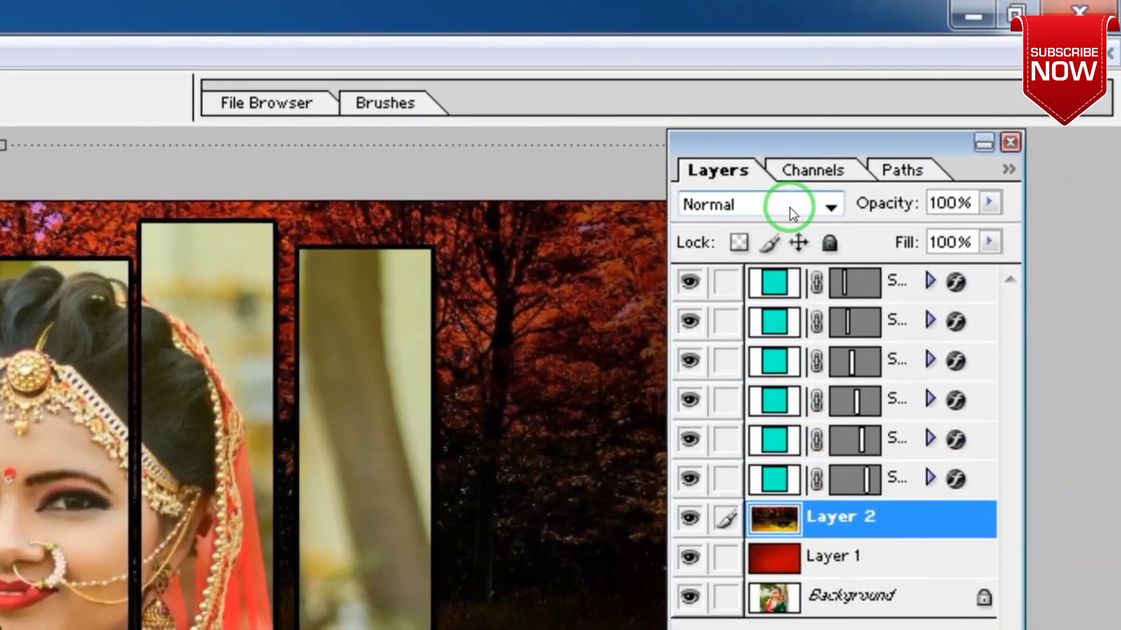
# - Try Color Dodge, Lighten and Multiply on the forest layer, settling on Screen blending
pyautogui.click(792, 213)
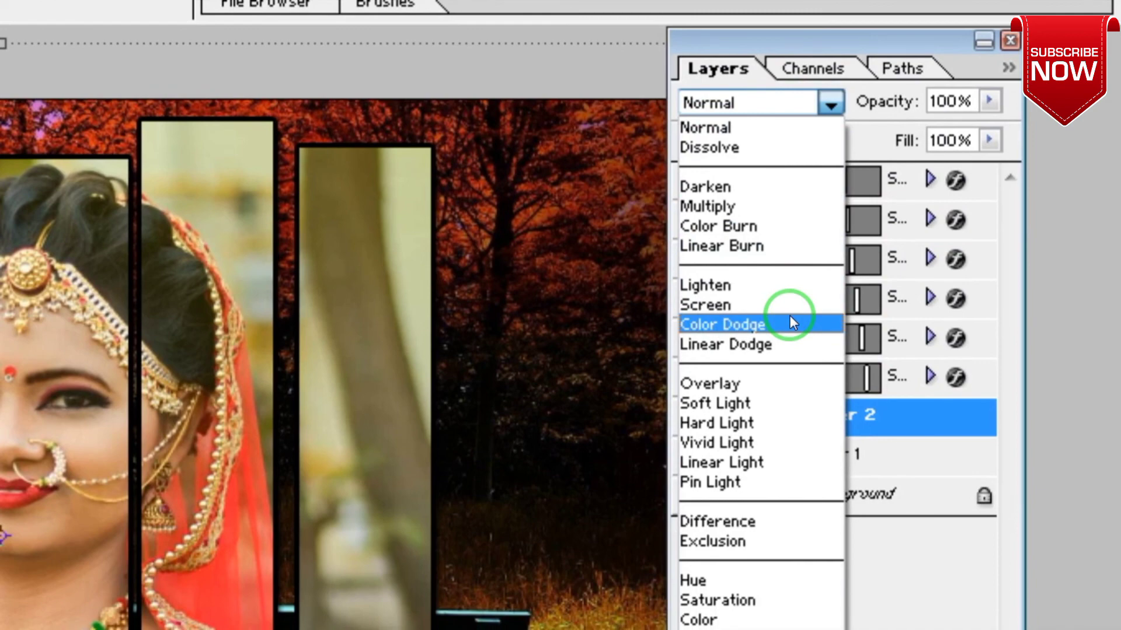
pyautogui.click(789, 321)
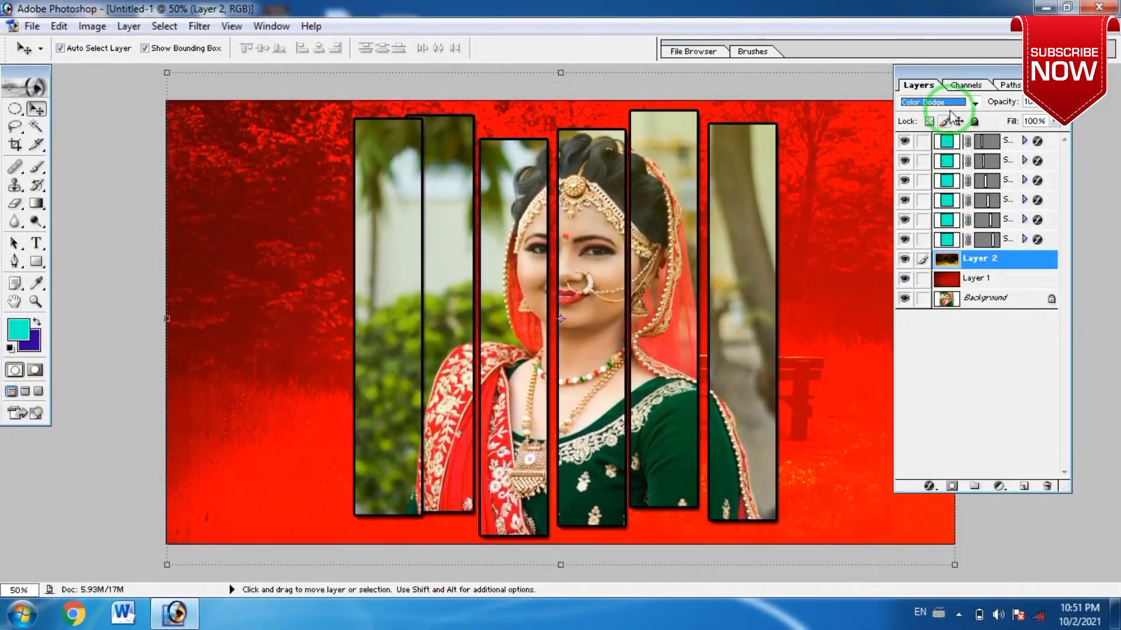
pyautogui.click(947, 103)
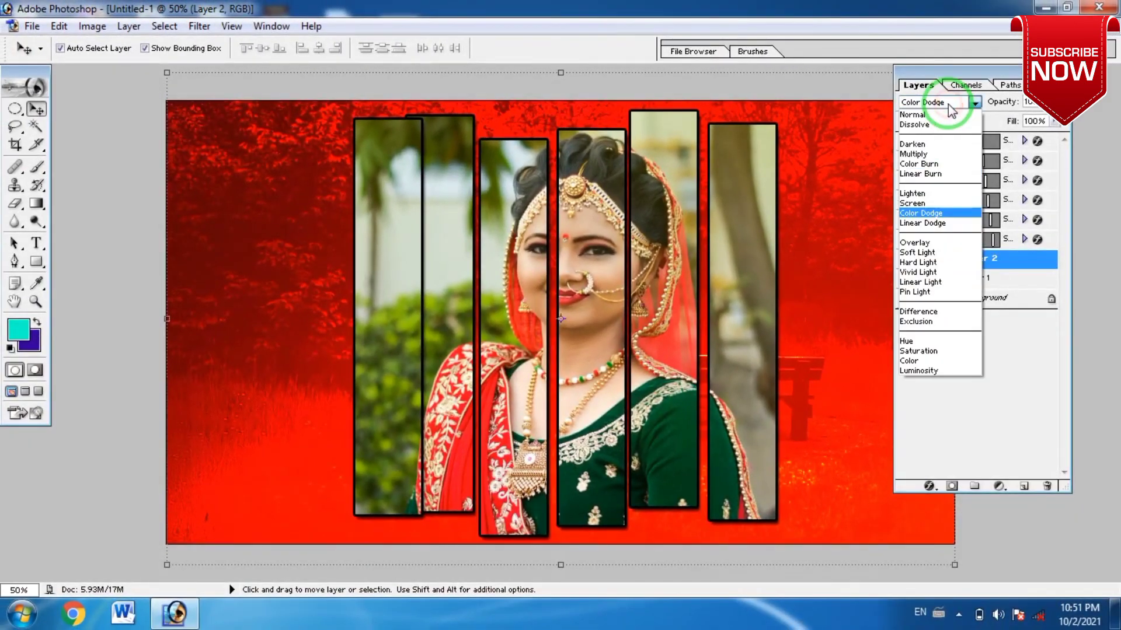
pyautogui.click(948, 193)
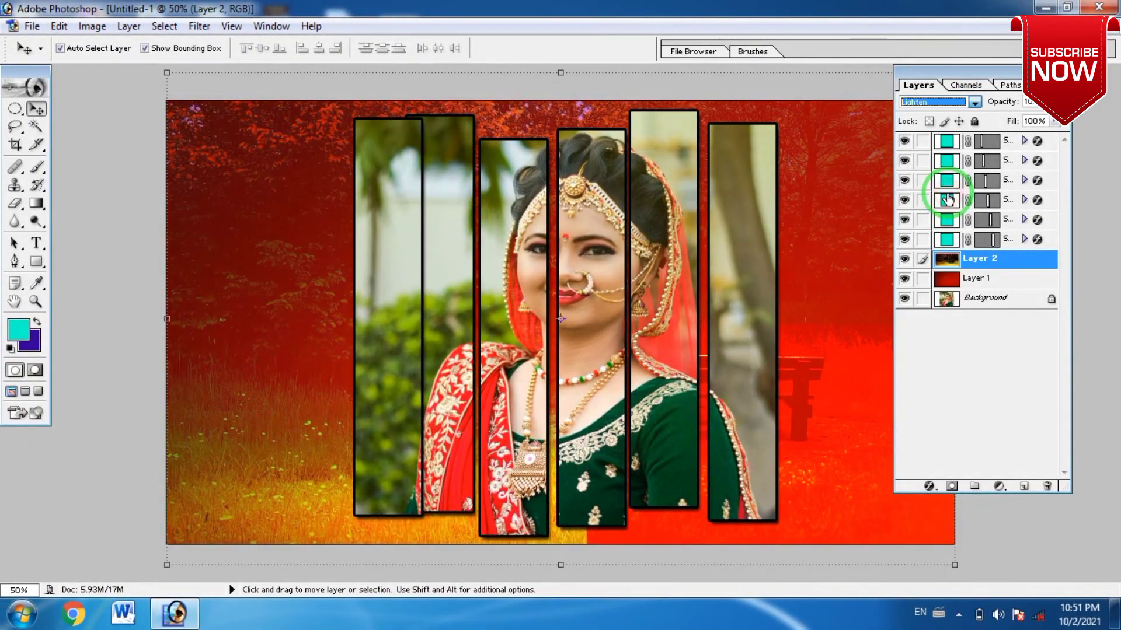
pyautogui.click(947, 105)
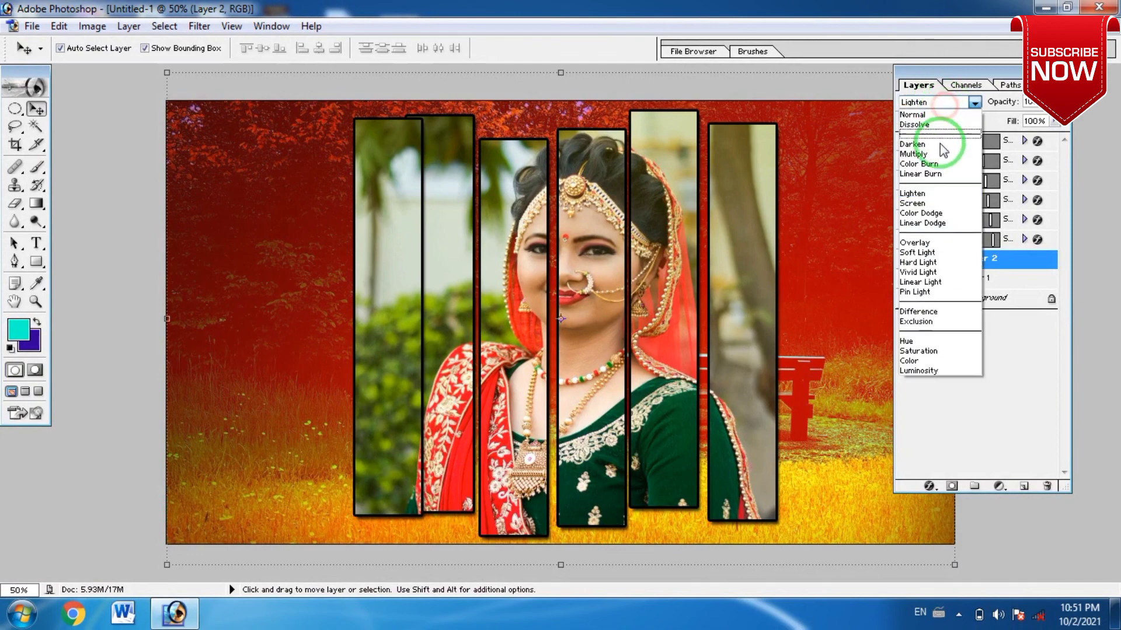
pyautogui.click(938, 154)
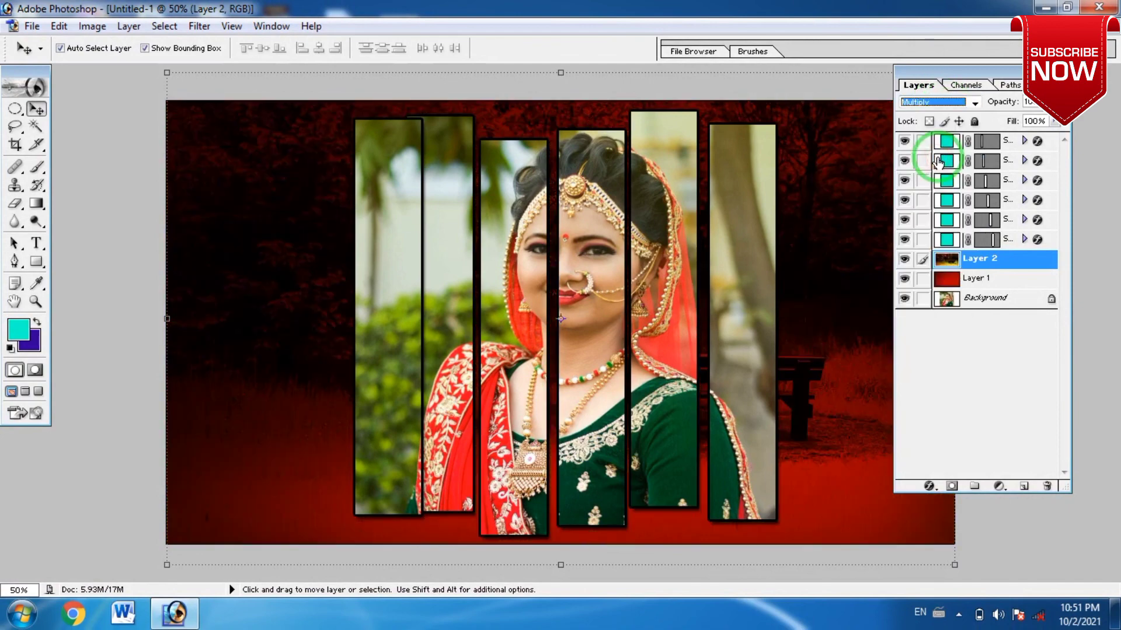
pyautogui.click(936, 105)
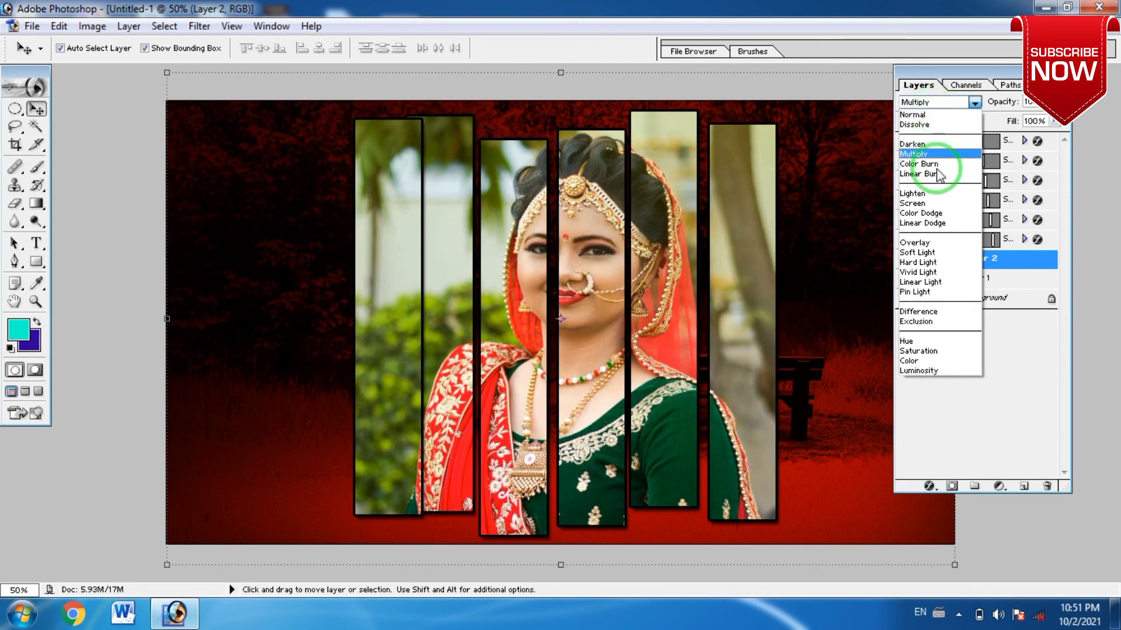
pyautogui.click(936, 202)
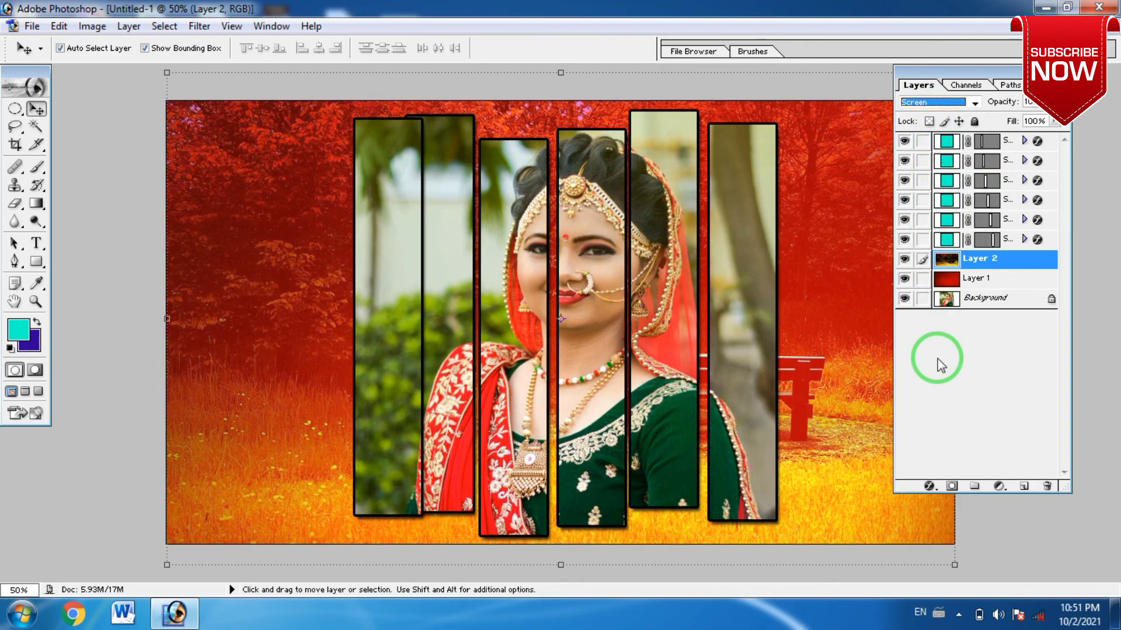
pyautogui.click(944, 74)
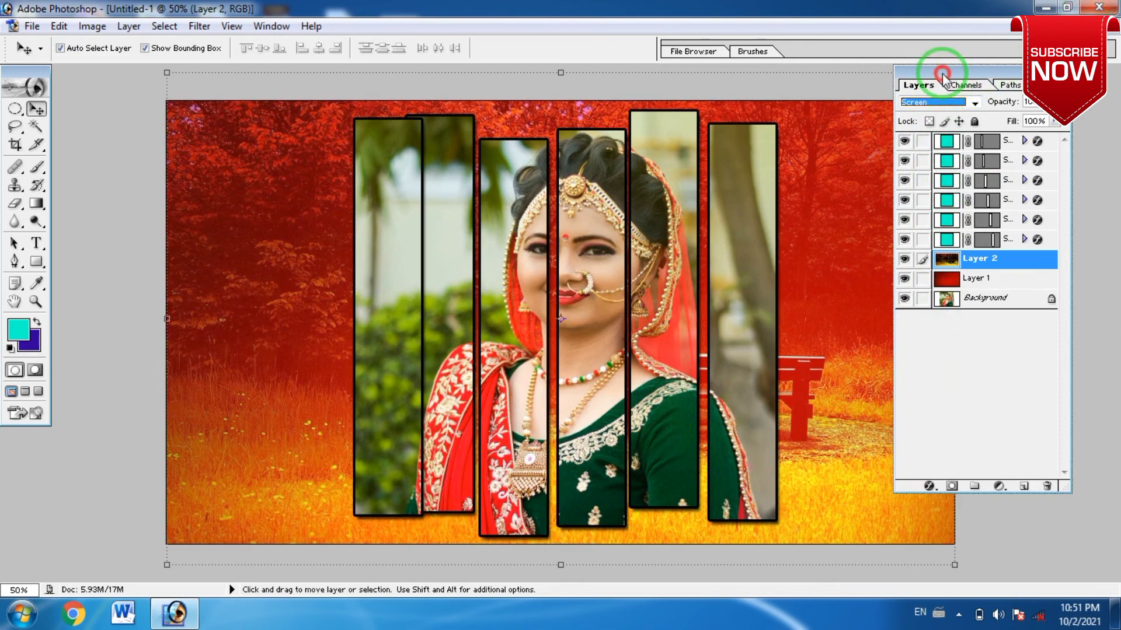
pyautogui.moveTo(943, 74); pyautogui.dragTo(989, 80)
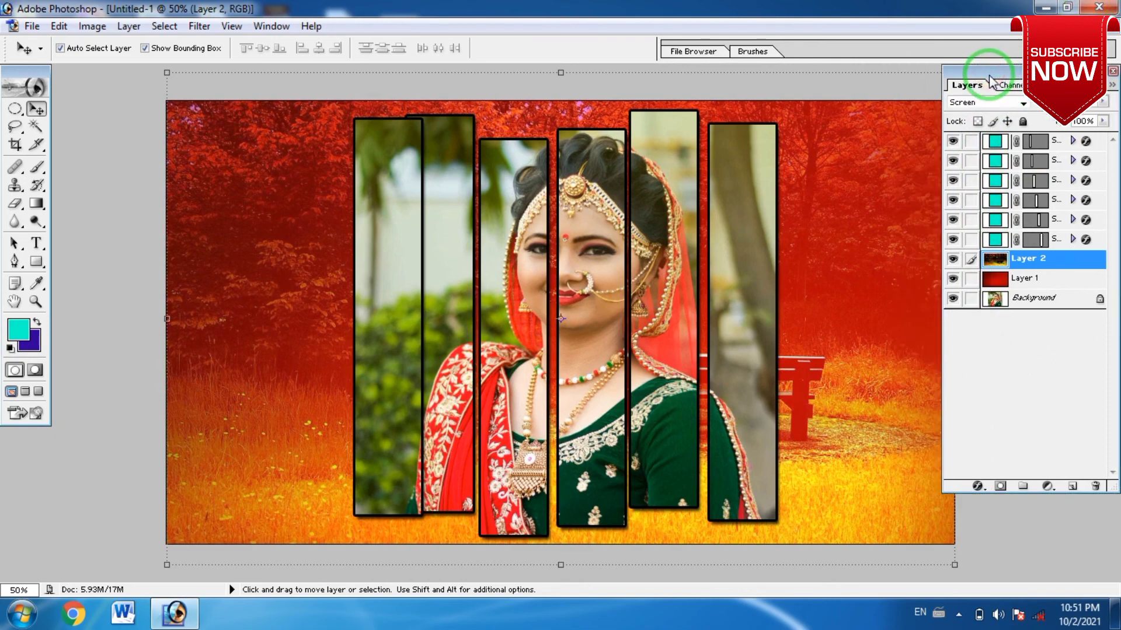